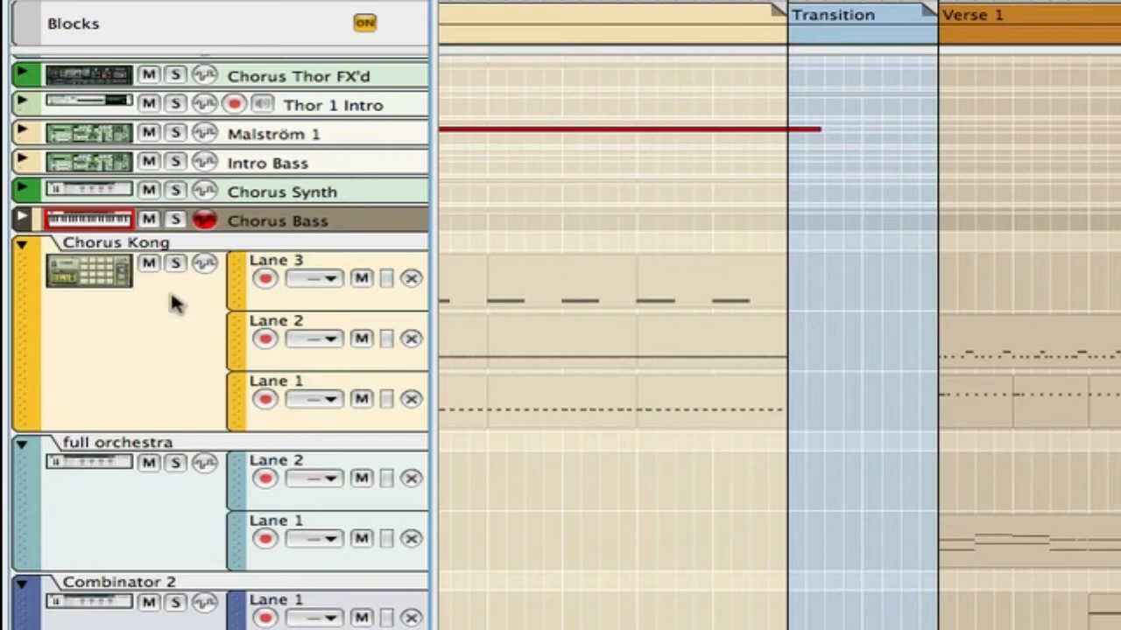
Step: Audition the Chorus Kong track in solo, muting Lanes 2 and 3 and unmuting Lane 2 during playback, and clear the solo
{"action": "left_click", "coordinate": [175, 263]}
{"action": "left_click", "coordinate": [361, 339]}
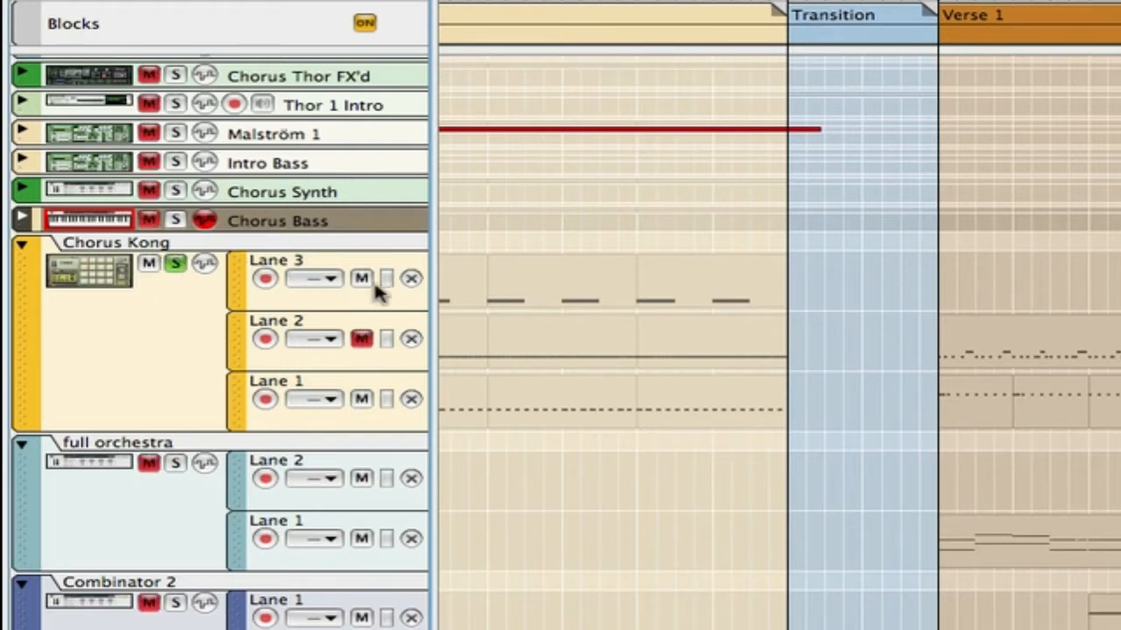
{"action": "left_click", "coordinate": [362, 279]}
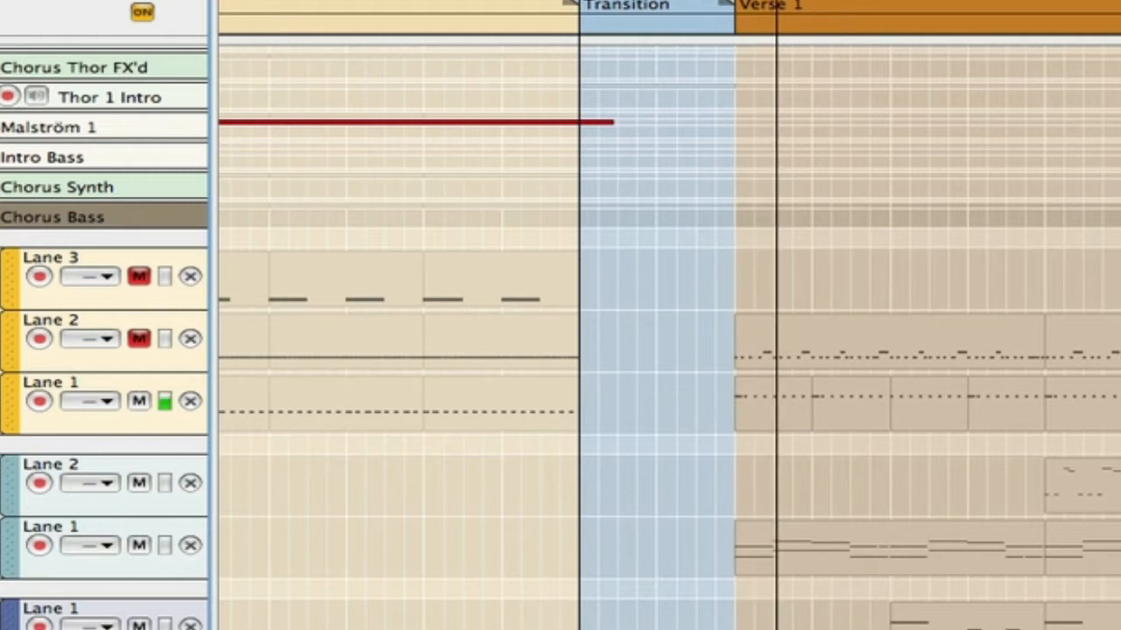
{"action": "left_click", "coordinate": [146, 344]}
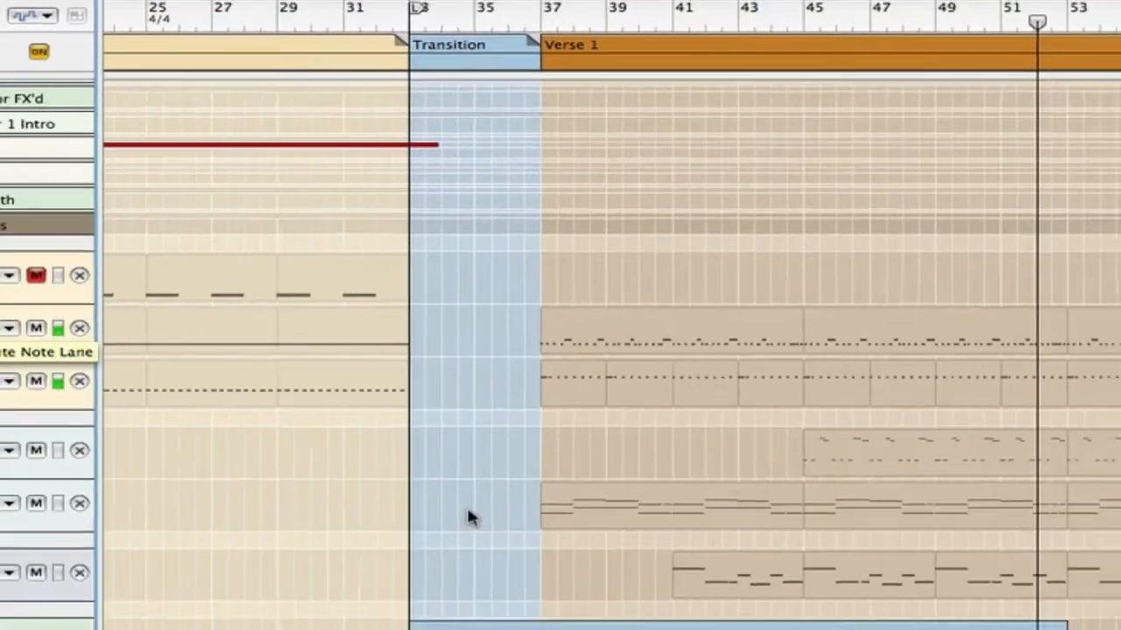
{"action": "left_click", "coordinate": [754, 612]}
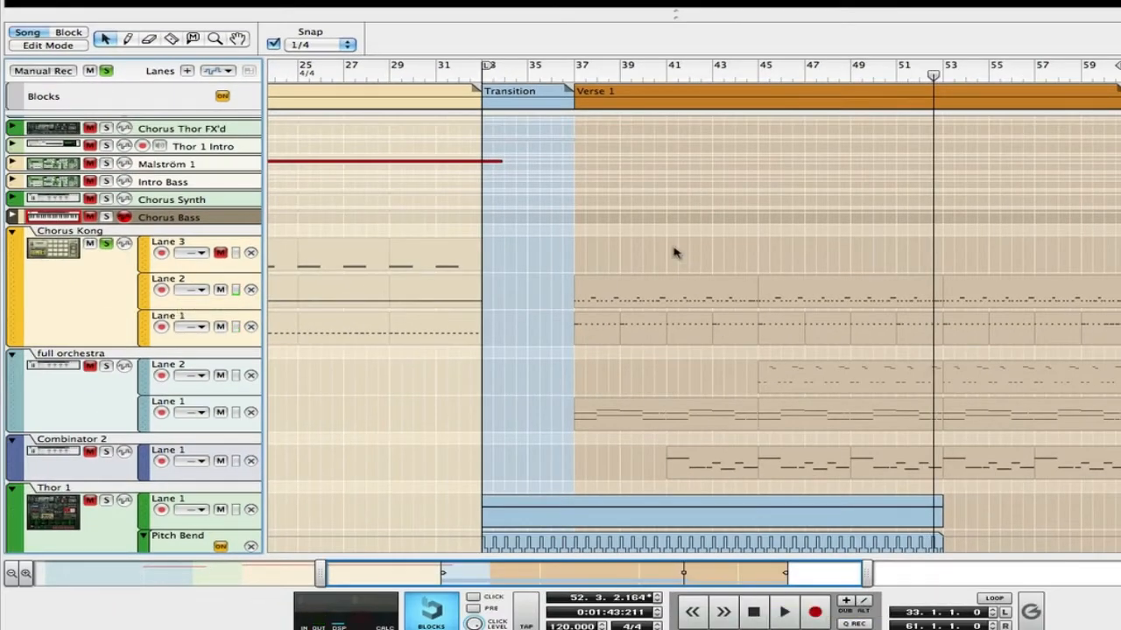
{"action": "left_click", "coordinate": [107, 246]}
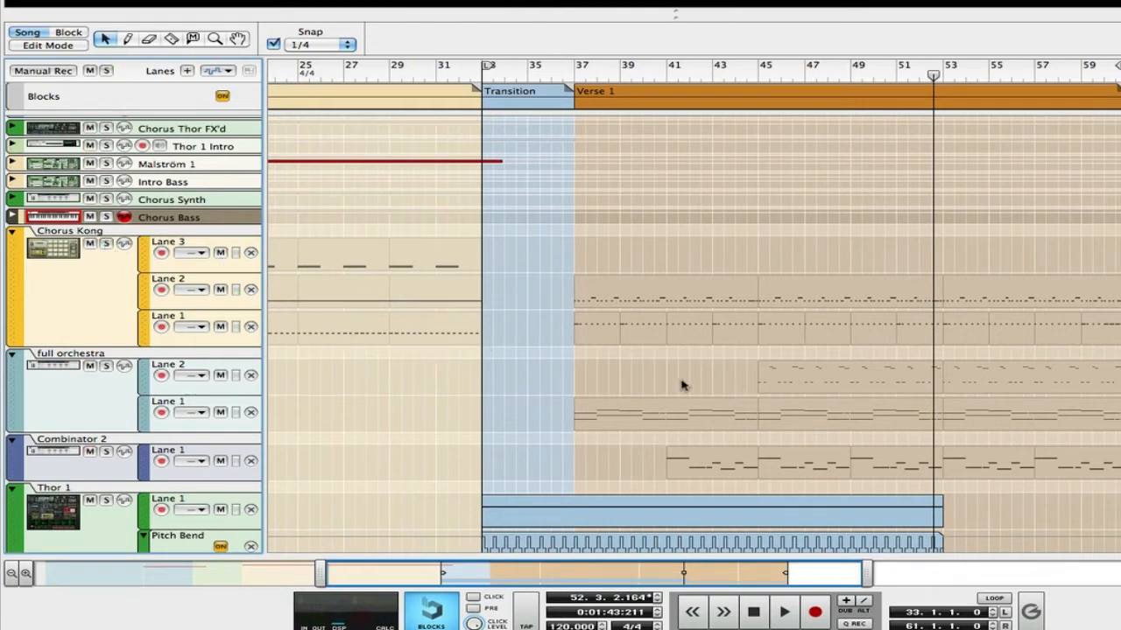
Step: Select the full orchestra track and unfold its Combinator in the rack
{"action": "left_click", "coordinate": [121, 430]}
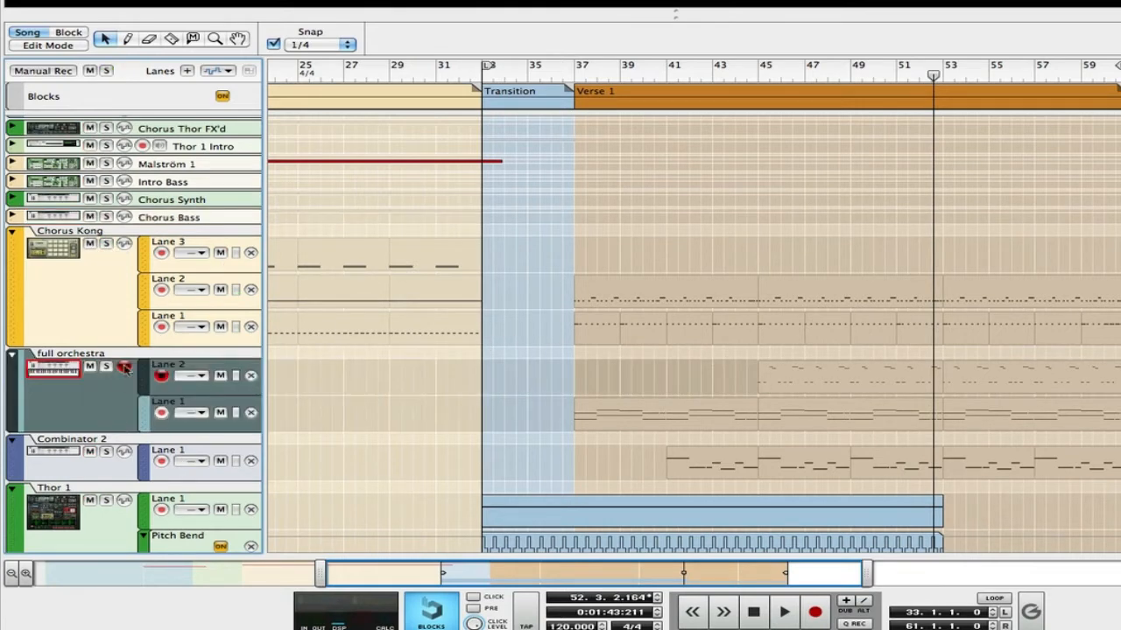
{"action": "key", "text": "F6"}
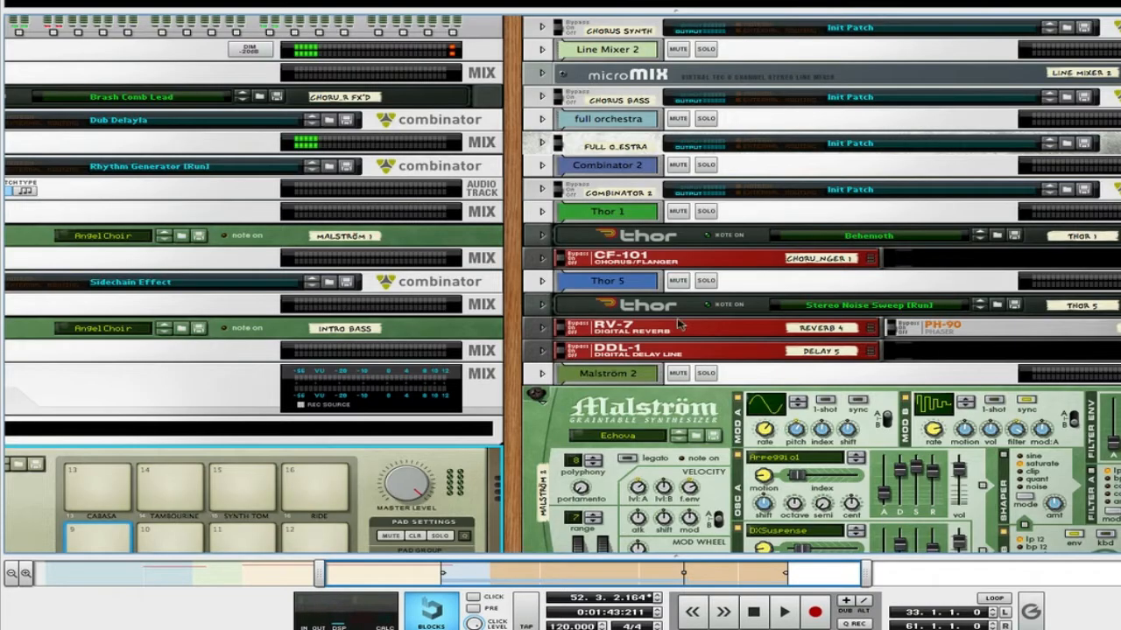
{"action": "left_click", "coordinate": [541, 146]}
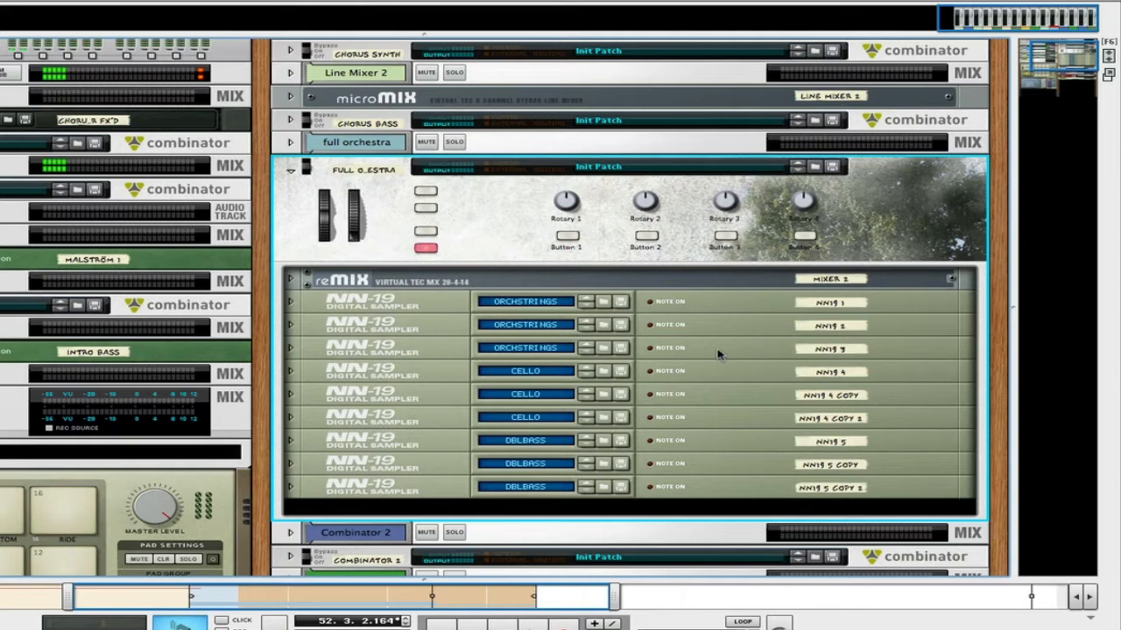
Step: Inspect the three ORCHSTRINGS NN-19 samplers and the reMIX mixer inside the full orchestra Combinator
{"action": "left_click", "coordinate": [291, 301]}
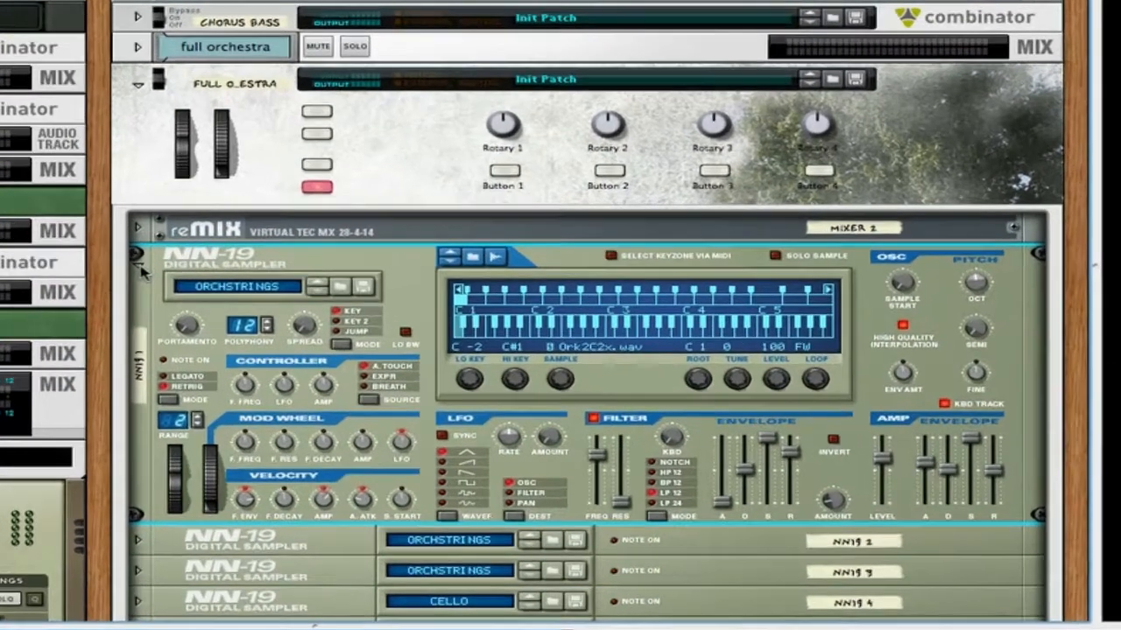
{"action": "left_click", "coordinate": [290, 301]}
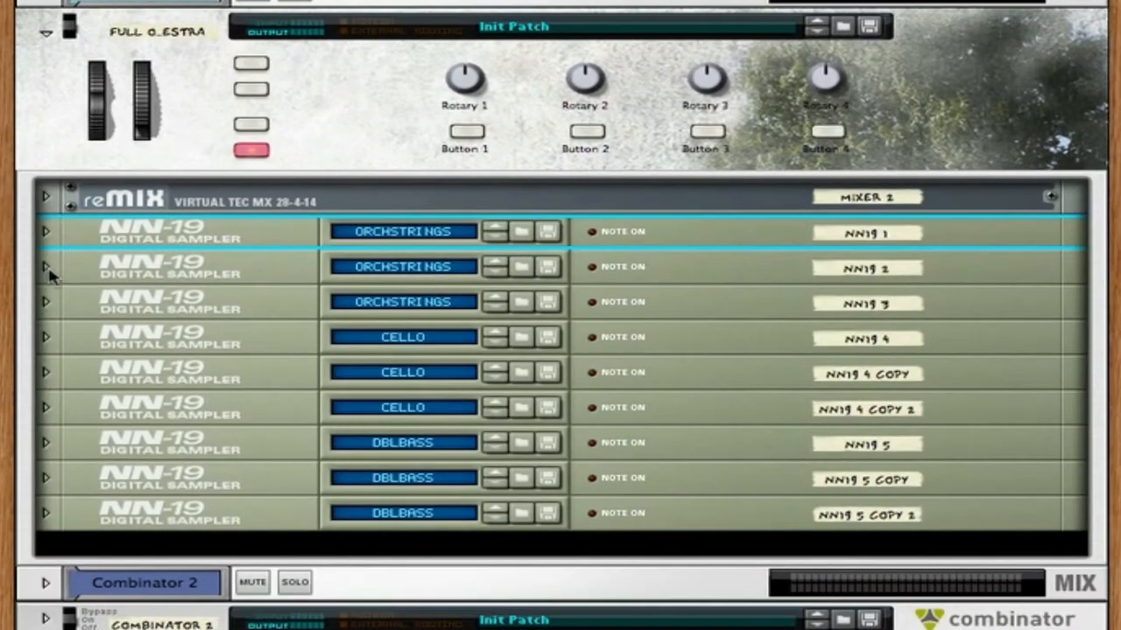
{"action": "left_click", "coordinate": [291, 329]}
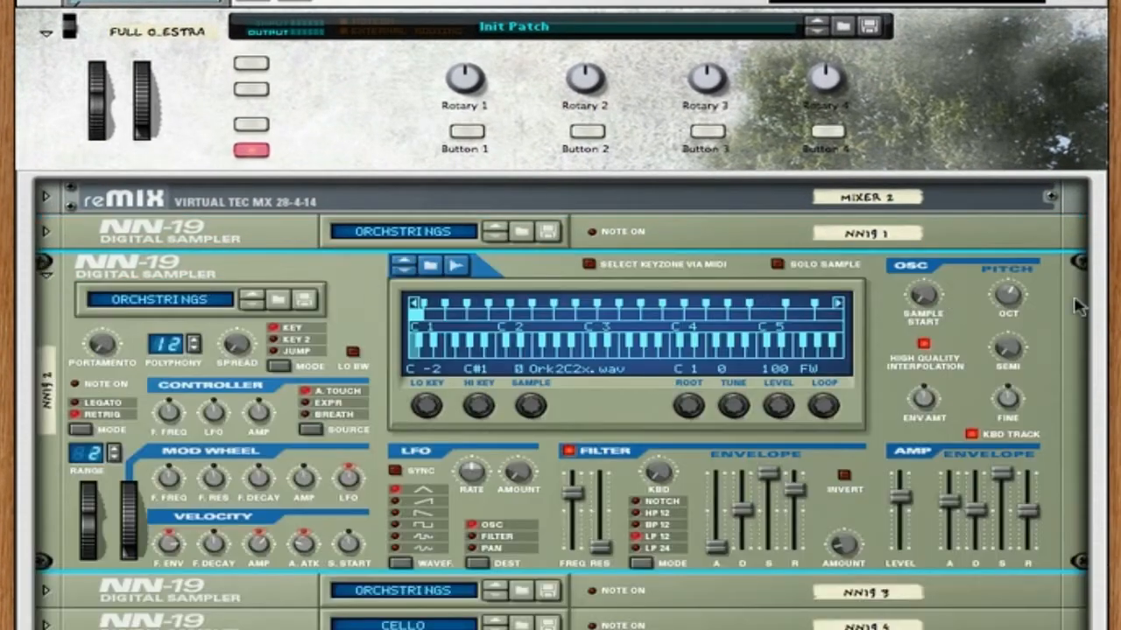
{"action": "left_click", "coordinate": [46, 274]}
{"action": "left_click", "coordinate": [49, 302]}
{"action": "left_click", "coordinate": [47, 302]}
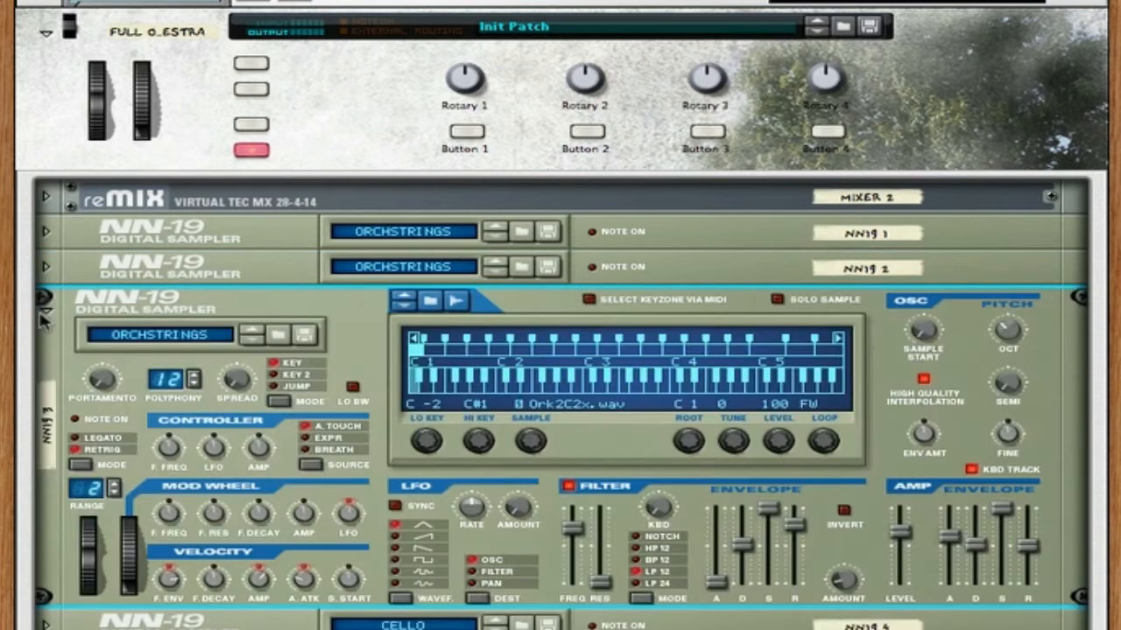
{"action": "left_click", "coordinate": [45, 312]}
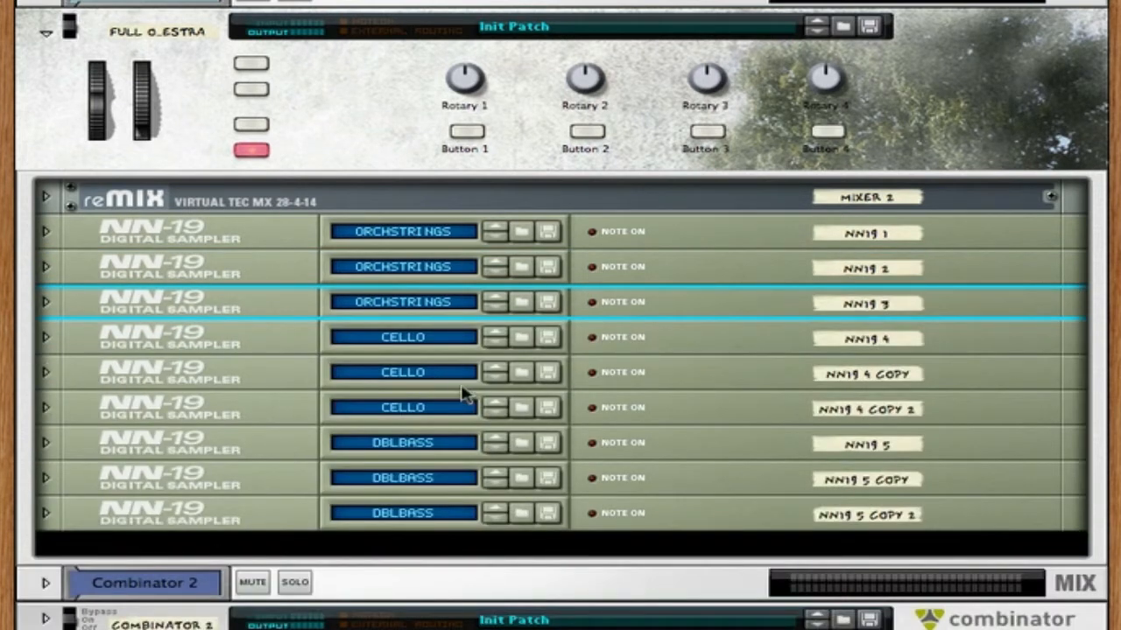
{"action": "scroll", "coordinate": [99, 443], "scroll_direction": "down", "scroll_amount": 1}
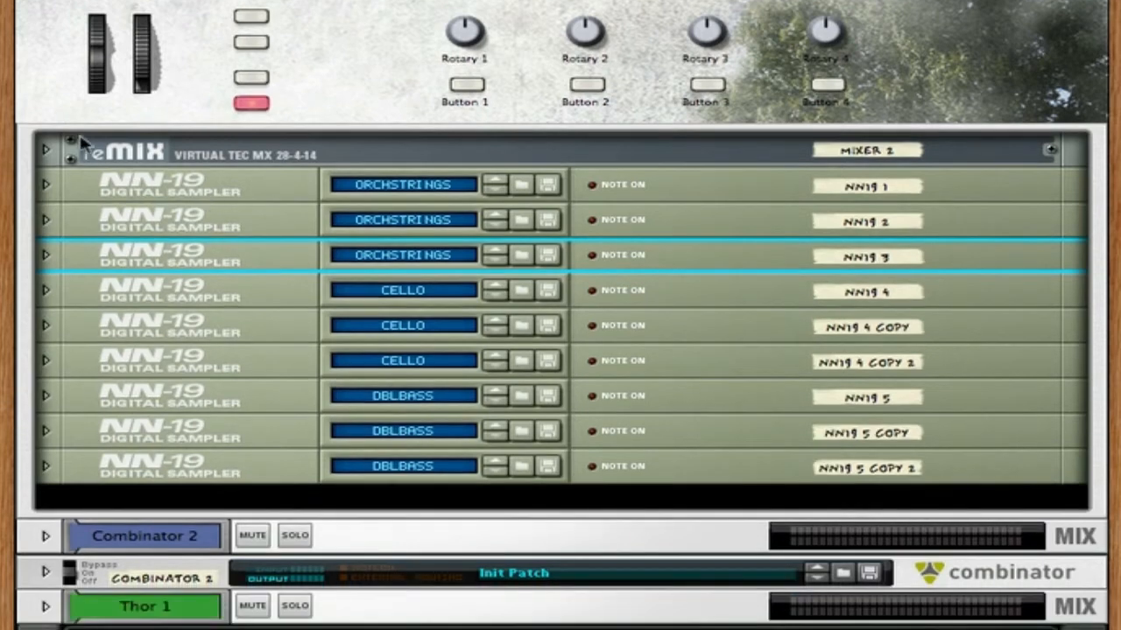
{"action": "left_click", "coordinate": [45, 151]}
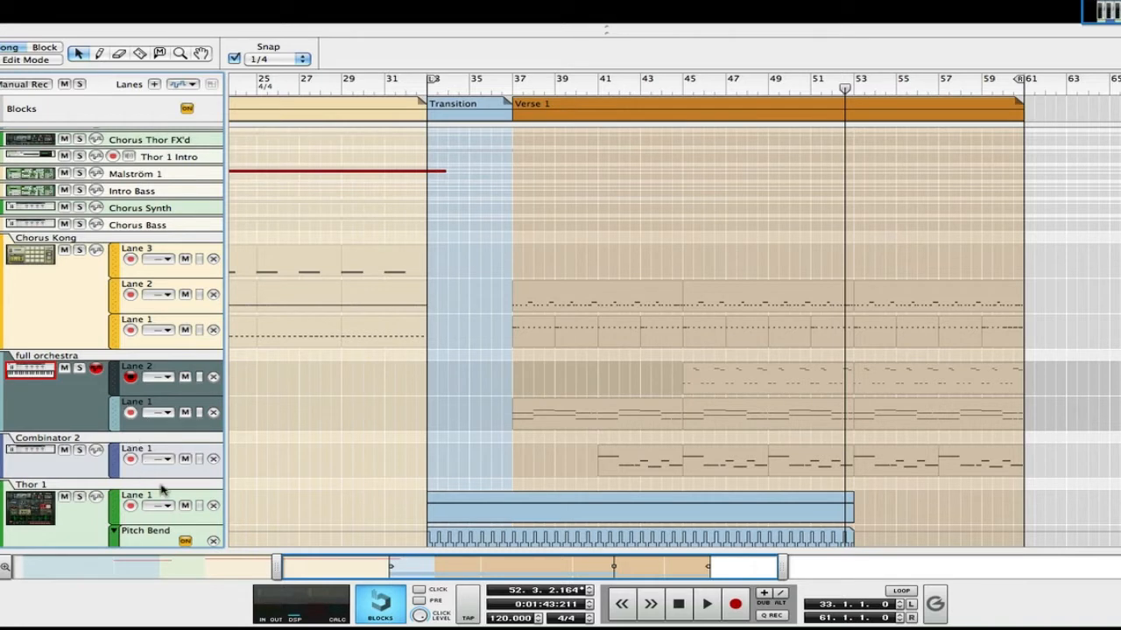
Step: Solo the full orchestra track and play it back from bar 37 at the start of Verse 1
{"action": "left_click", "coordinate": [81, 369]}
{"action": "left_click", "coordinate": [516, 88]}
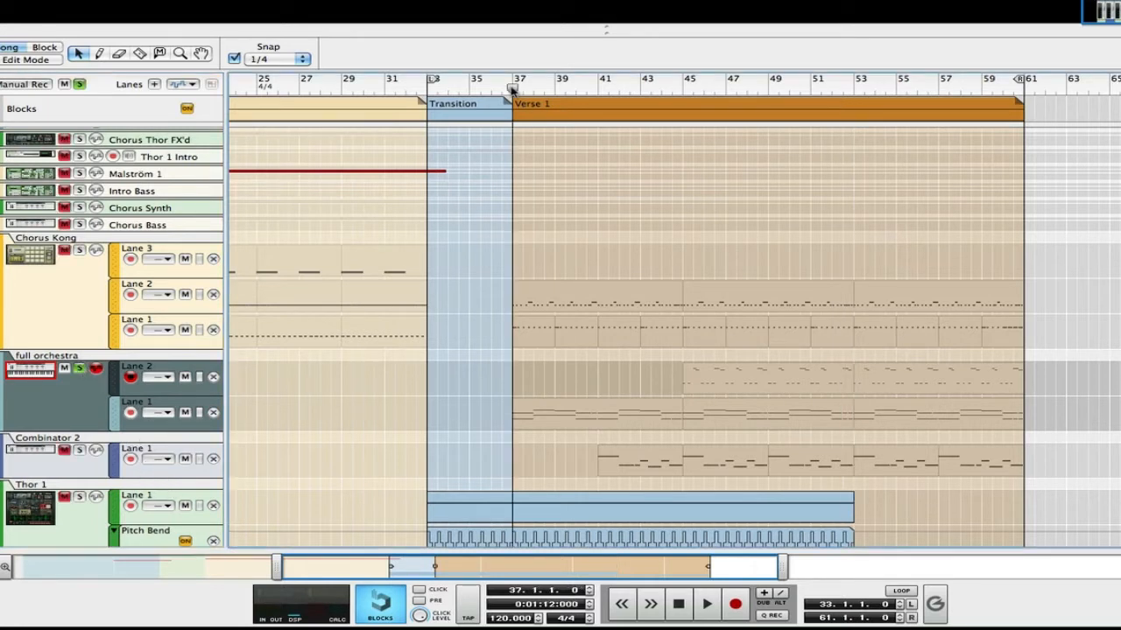
{"action": "key", "text": "space"}
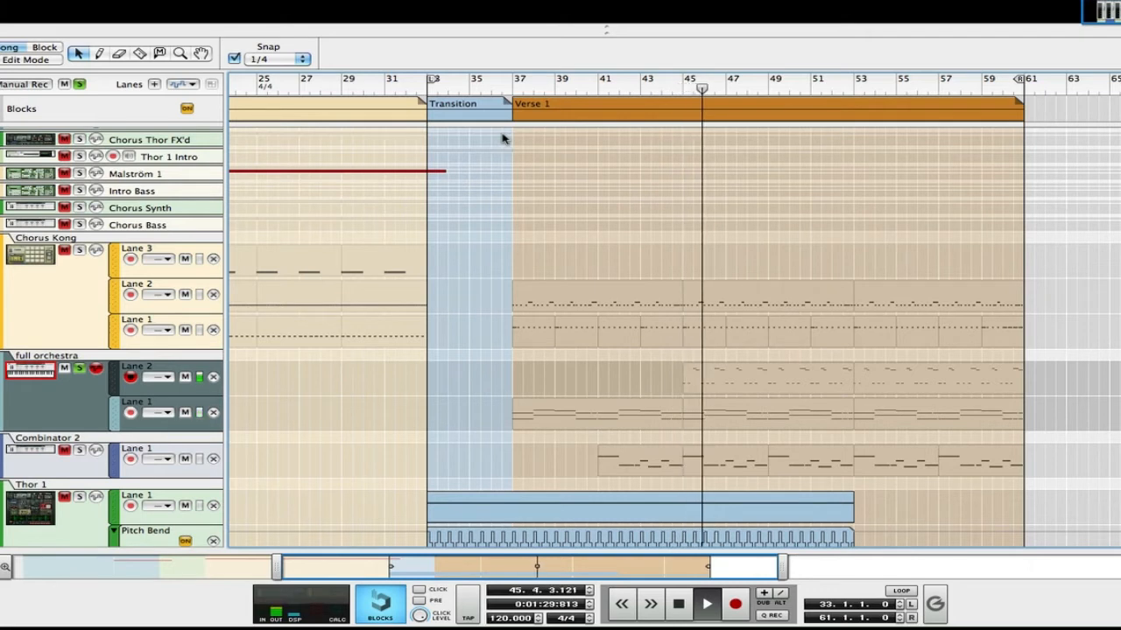
{"action": "left_click", "coordinate": [677, 603]}
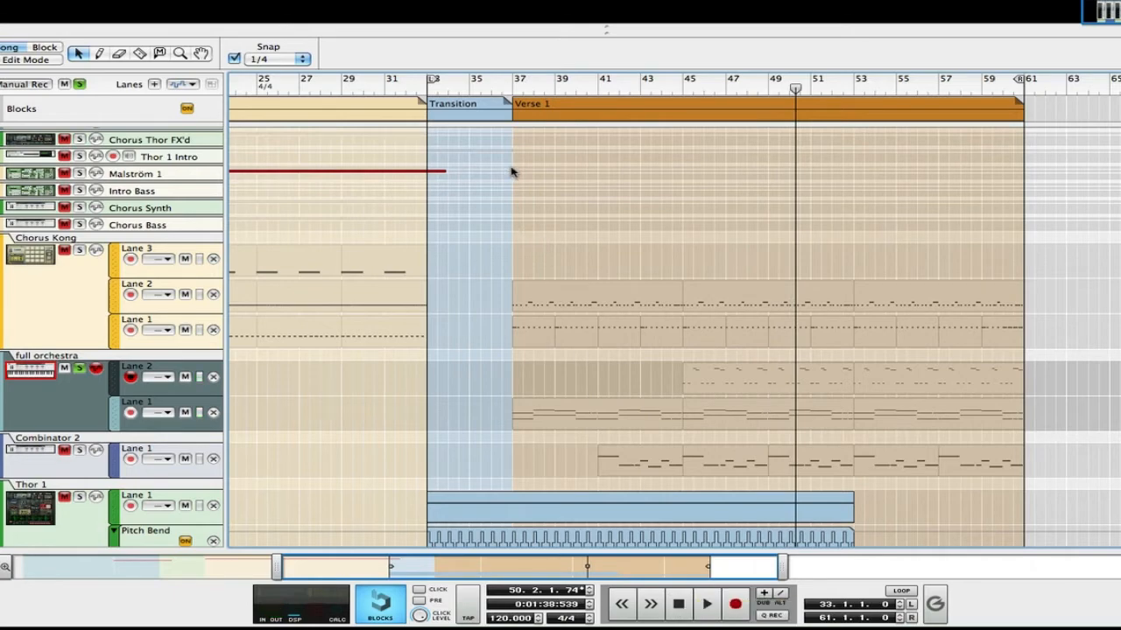
Step: Review the mixer and string samplers inside the full orchestra Combinator again, and return to the sequencer
{"action": "key", "text": "F6"}
{"action": "left_click", "coordinate": [483, 127]}
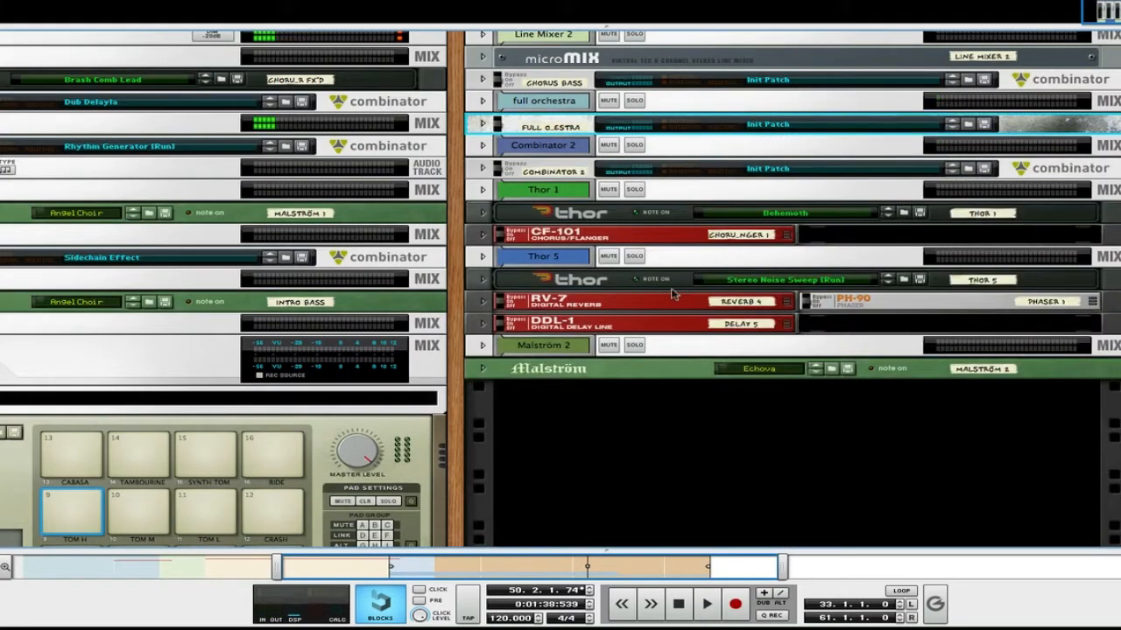
{"action": "left_click", "coordinate": [481, 126]}
{"action": "scroll", "coordinate": [841, 451], "scroll_direction": "down", "scroll_amount": 8}
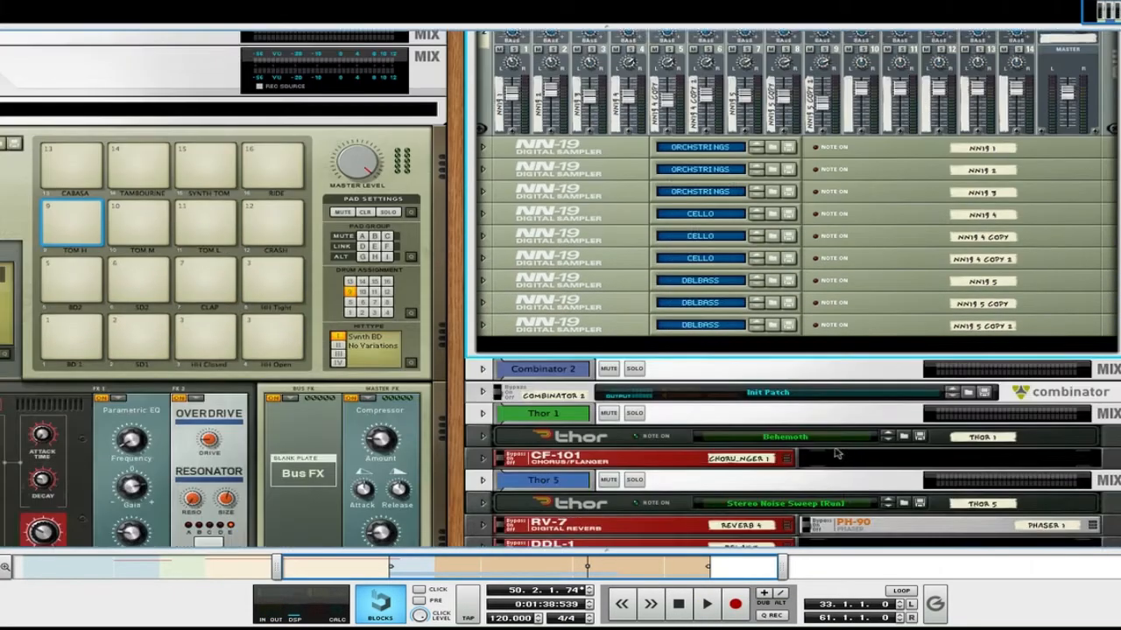
{"action": "scroll", "coordinate": [492, 276], "scroll_direction": "up", "scroll_amount": 3}
{"action": "scroll", "coordinate": [492, 276], "scroll_direction": "up", "scroll_amount": 5}
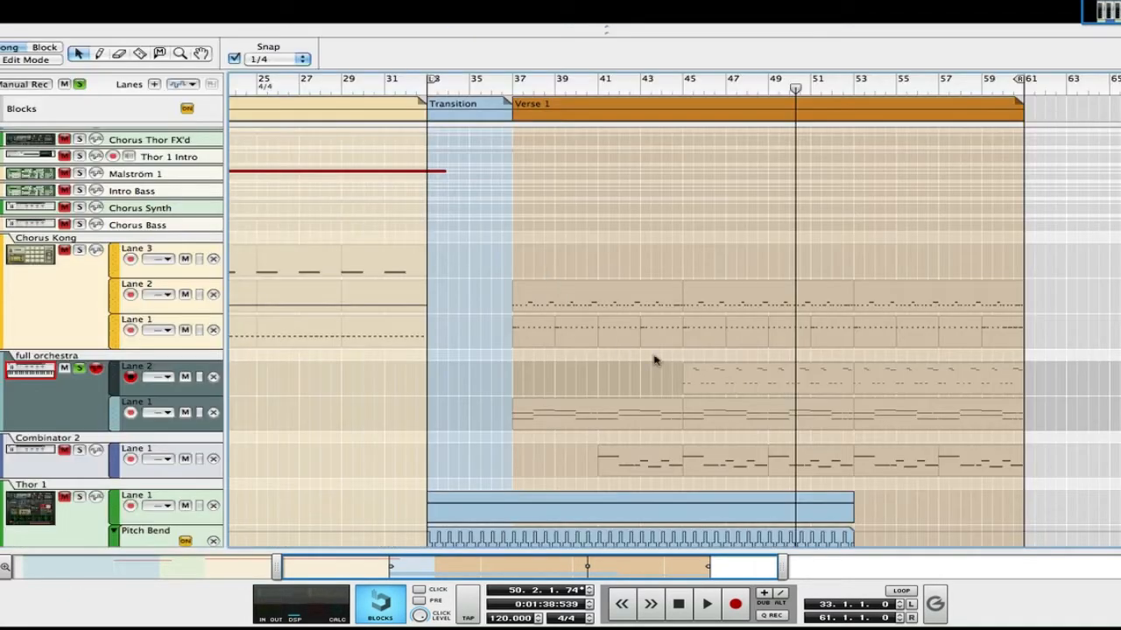
Step: Select the Combinator 2 track and examine its mixer, NN-19 organ sampler, reverb and delay in the rack
{"action": "scroll", "coordinate": [655, 360], "scroll_direction": "down", "scroll_amount": 3}
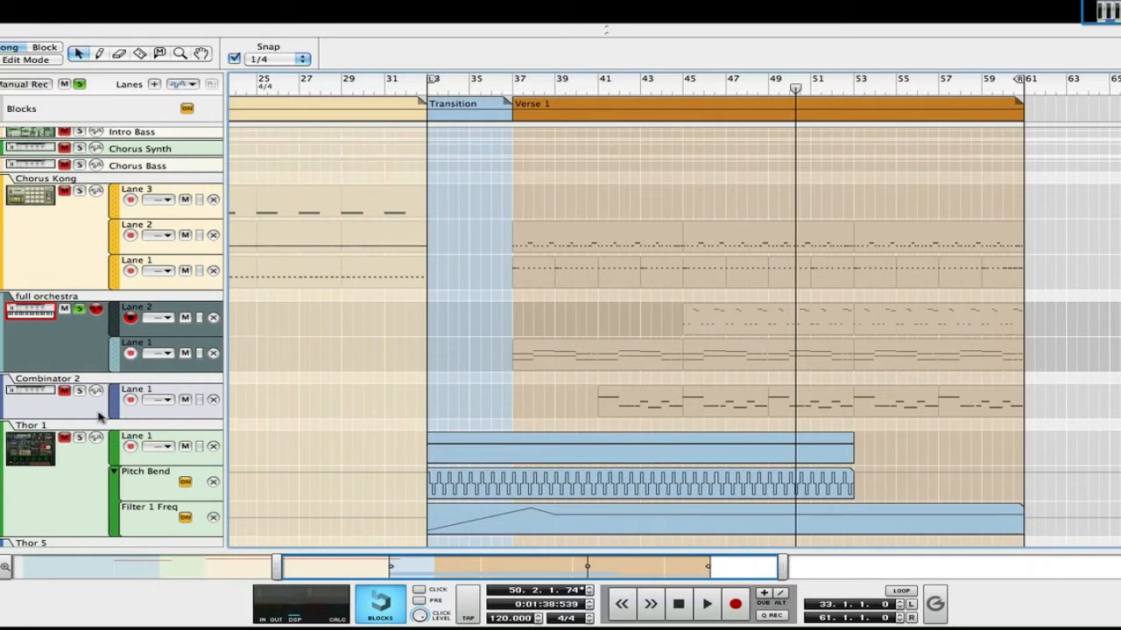
{"action": "left_click", "coordinate": [101, 417]}
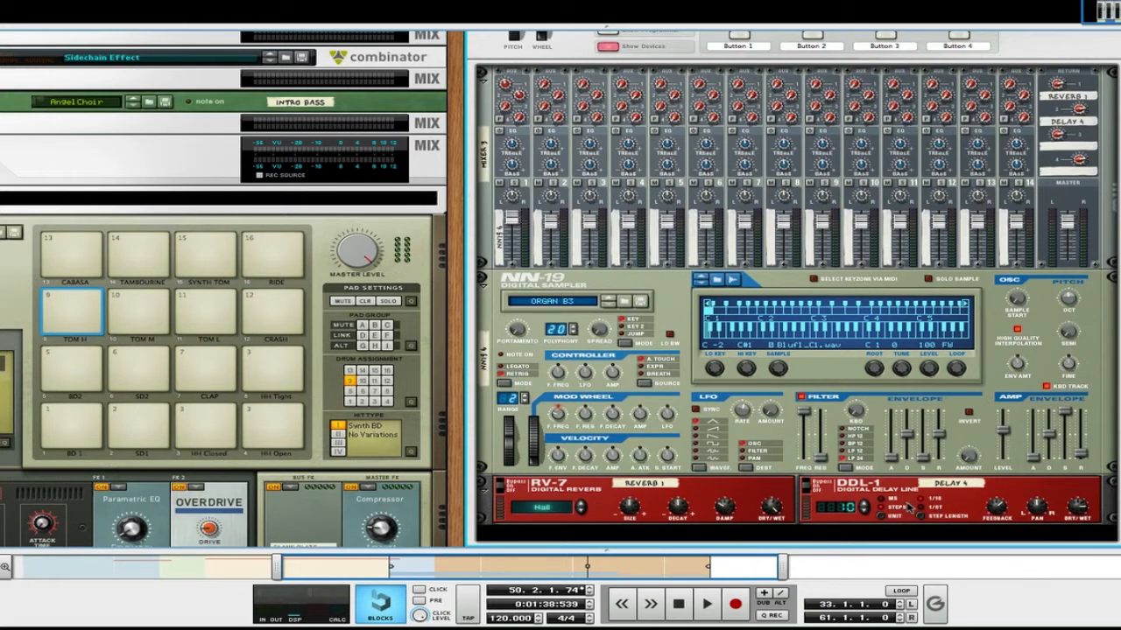
{"action": "key", "text": "F7"}
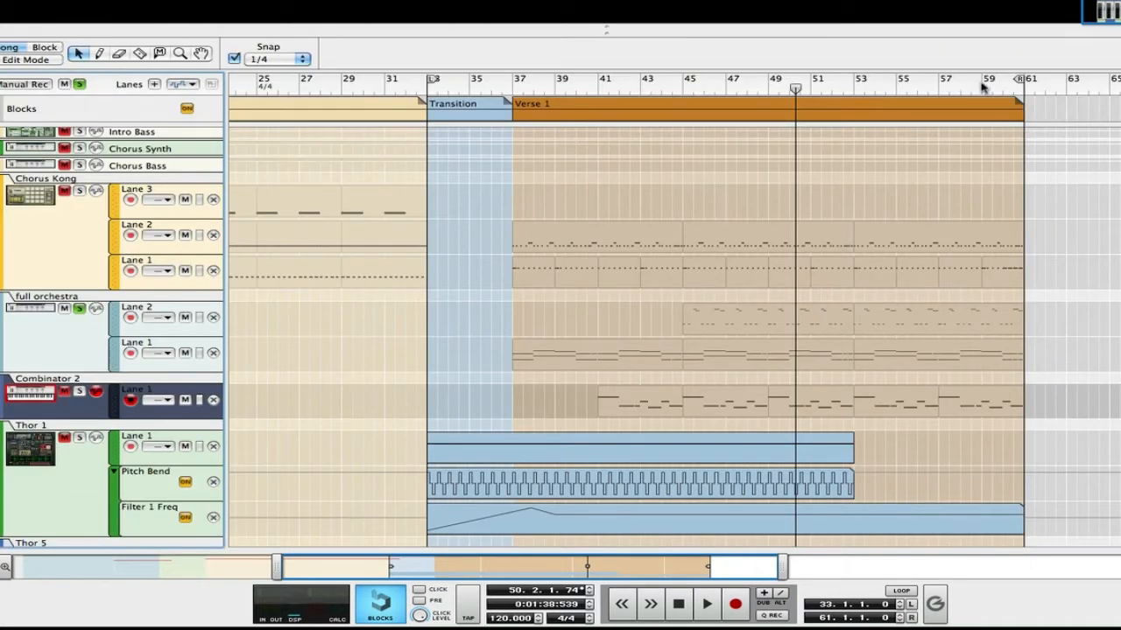
Step: Solo the Combinator 2 track and play it back from just before bar 59
{"action": "left_click", "coordinate": [982, 86]}
{"action": "key", "text": "space"}
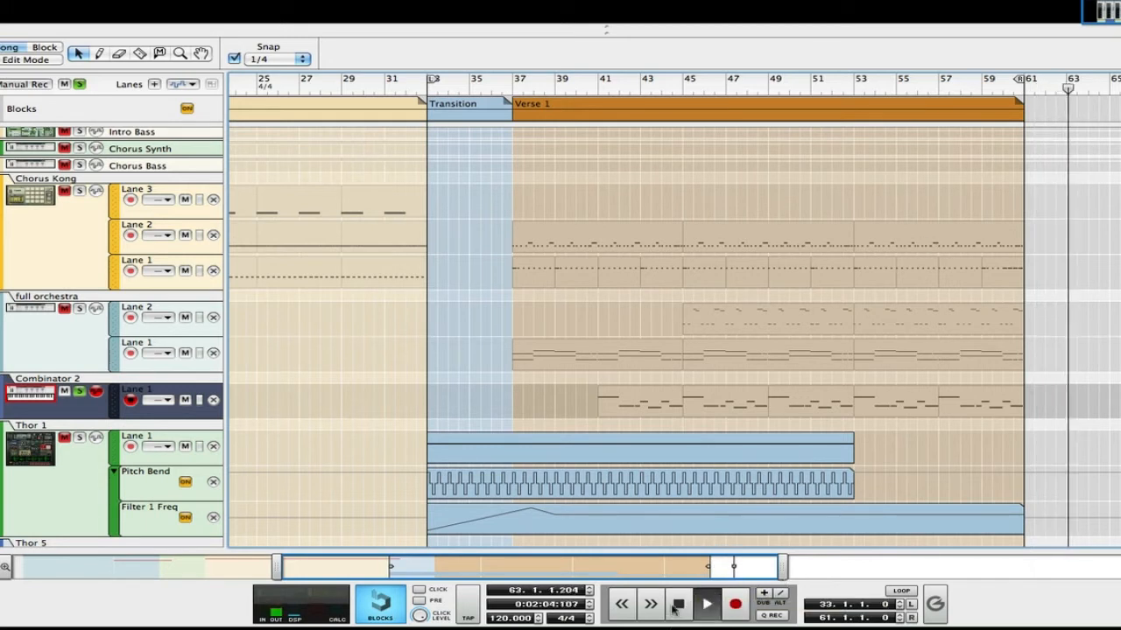
{"action": "left_click", "coordinate": [970, 88]}
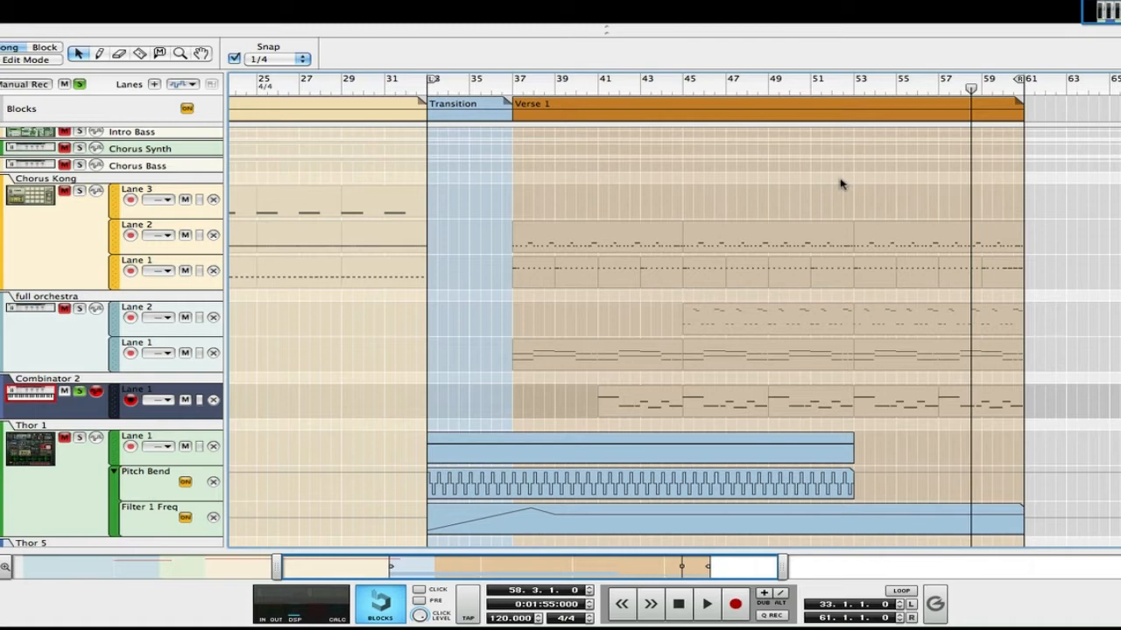
Step: Return the playhead to bar 37 and clear the solo on the Combinator 2 track
{"action": "key", "text": "F6"}
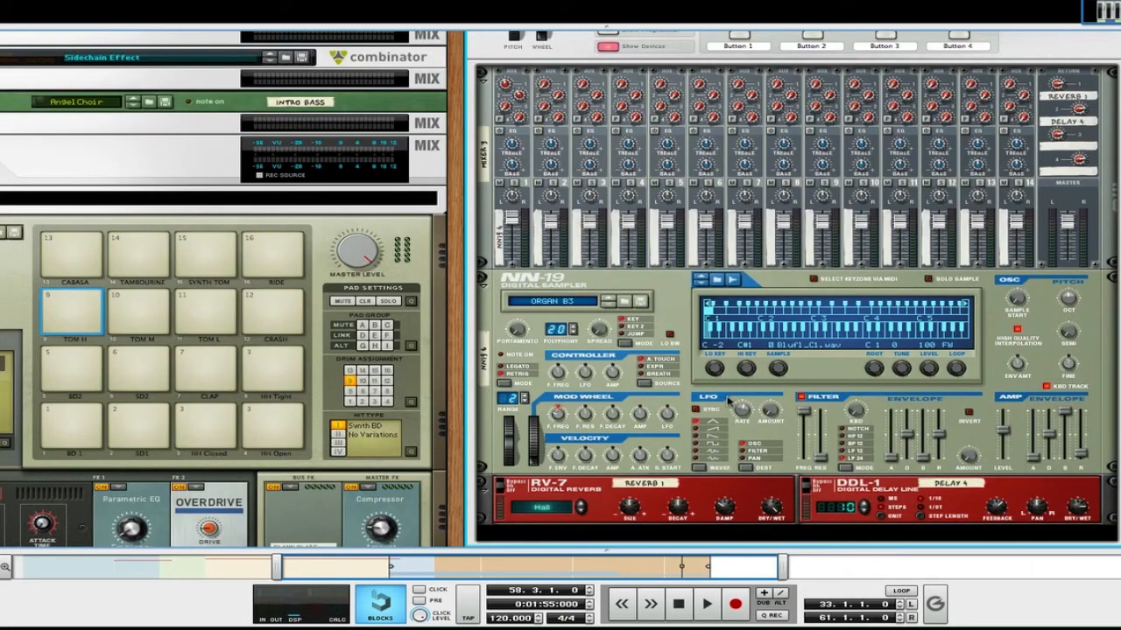
{"action": "key", "text": "F7"}
{"action": "left_click", "coordinate": [514, 88]}
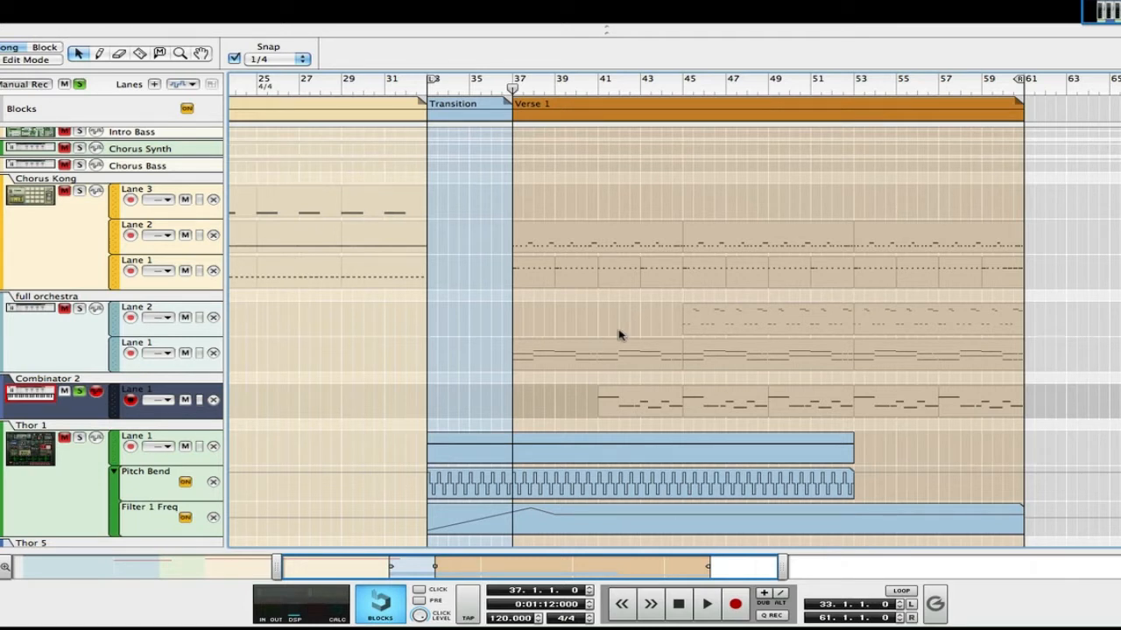
{"action": "key", "text": "s"}
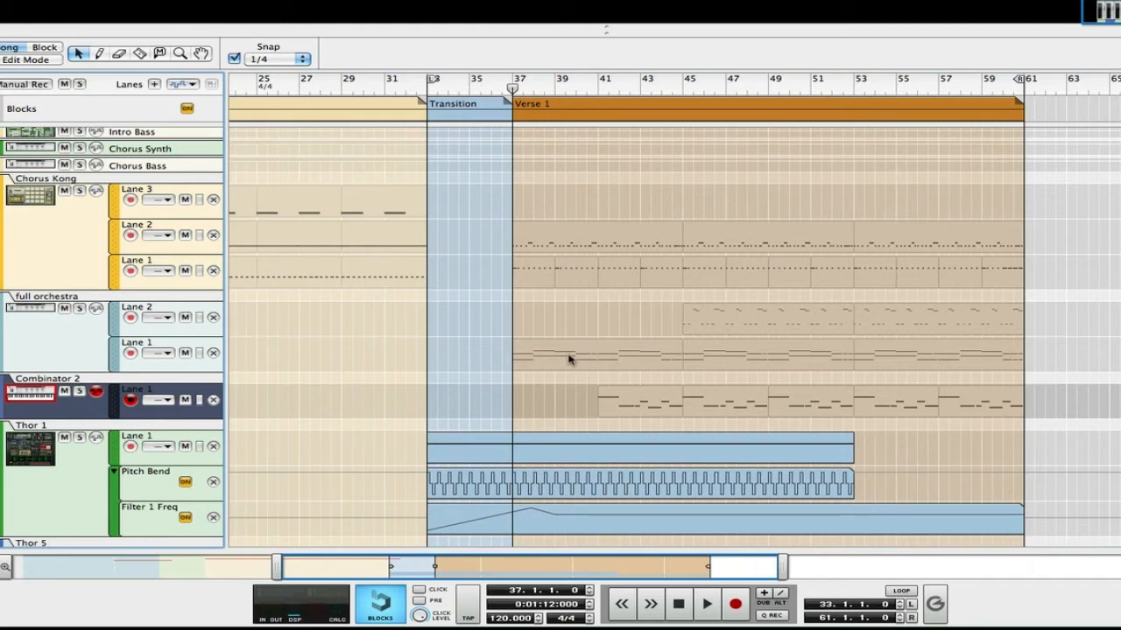
Step: Examine the track layout across the Transition and Verse 1 blocks, down to Thor 5 and Malström 2 and their rack devices
{"action": "scroll", "coordinate": [342, 392], "scroll_direction": "down", "scroll_amount": 2}
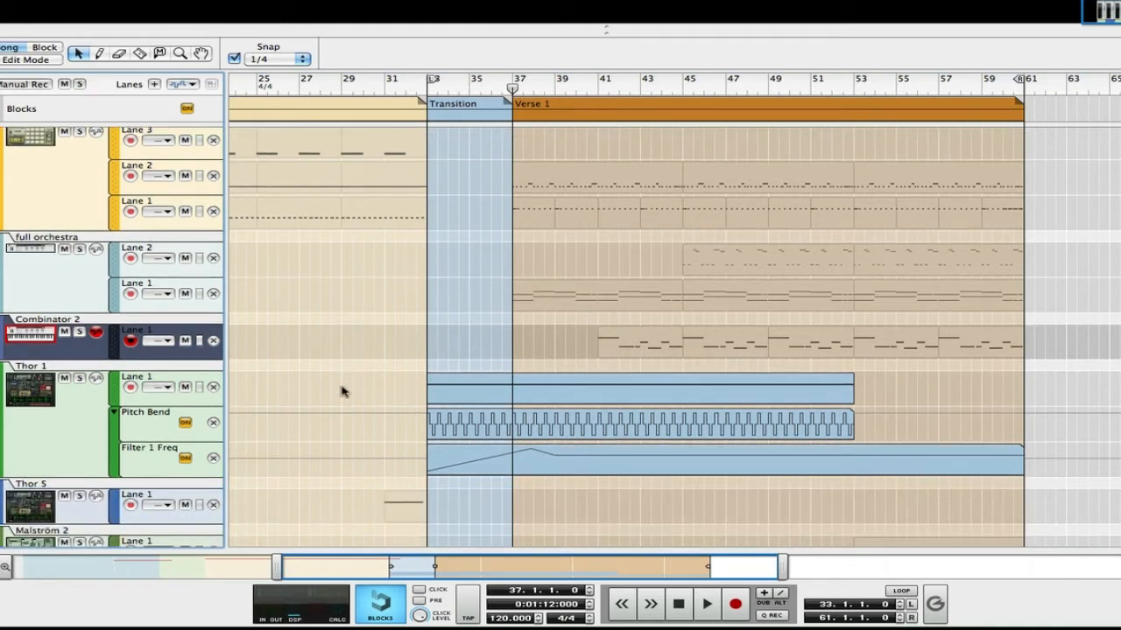
{"action": "scroll", "coordinate": [342, 392], "scroll_direction": "up", "scroll_amount": 4}
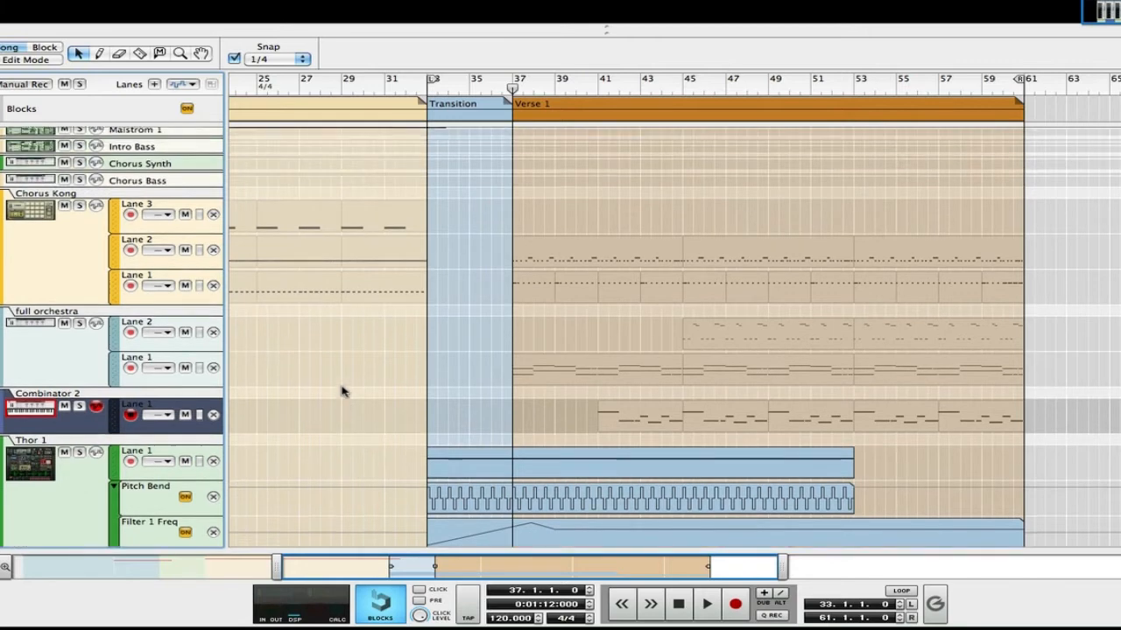
{"action": "scroll", "coordinate": [342, 392], "scroll_direction": "down", "scroll_amount": 5}
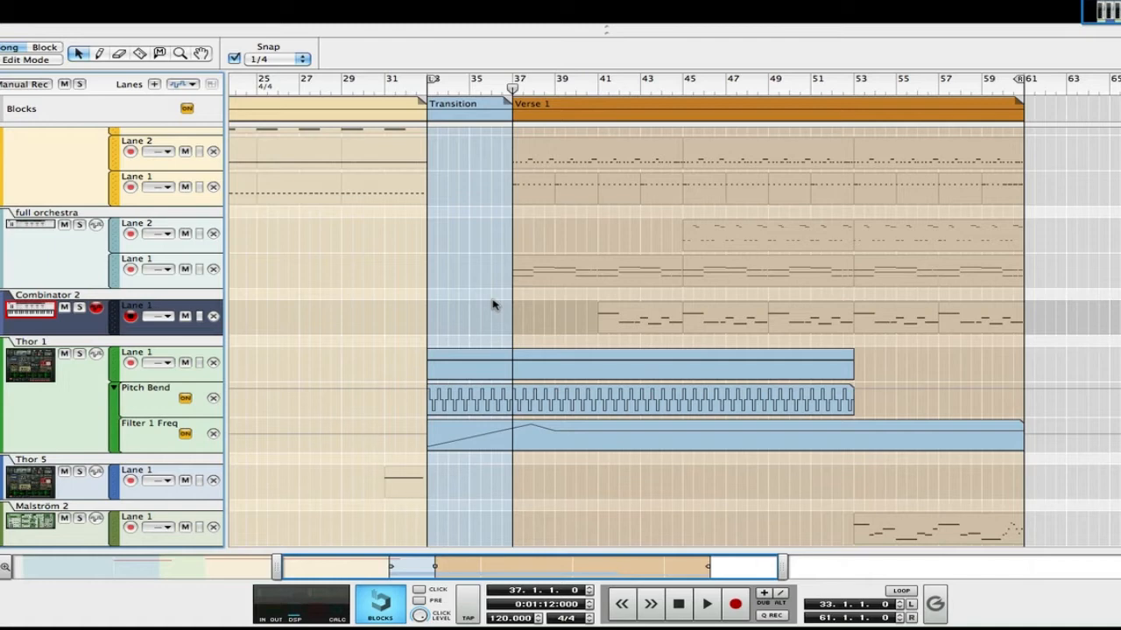
{"action": "scroll", "coordinate": [435, 377], "scroll_direction": "up", "scroll_amount": 5}
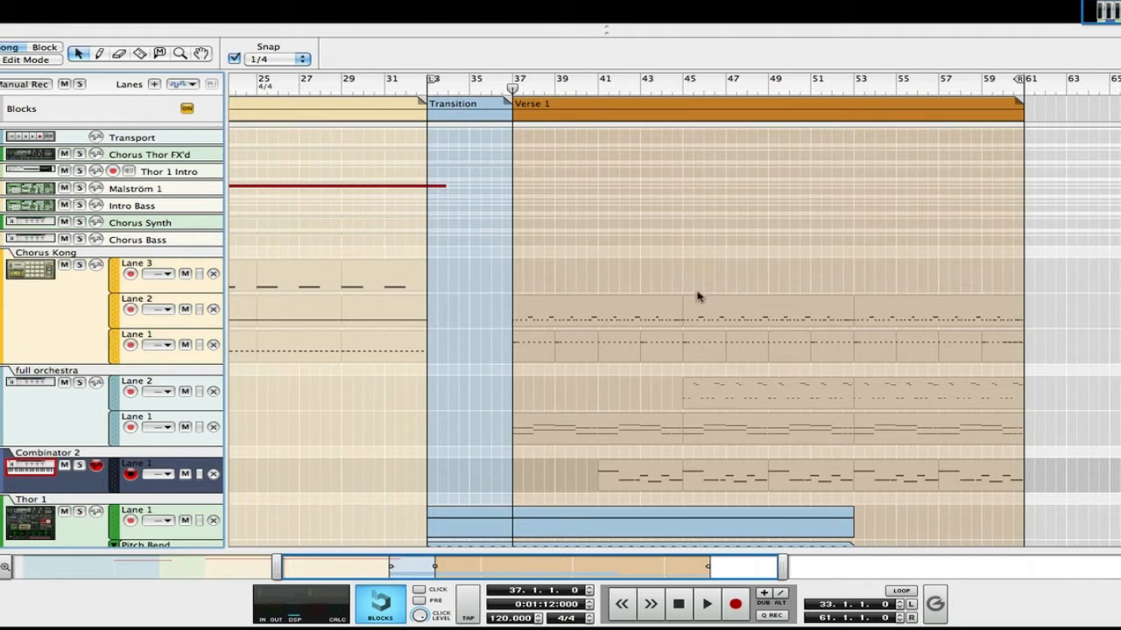
{"action": "left_click_drag", "start_coordinate": [406, 574], "coordinate": [416, 574]}
{"action": "scroll", "coordinate": [667, 424], "scroll_direction": "down", "scroll_amount": 1}
{"action": "scroll", "coordinate": [667, 424], "scroll_direction": "down", "scroll_amount": 5}
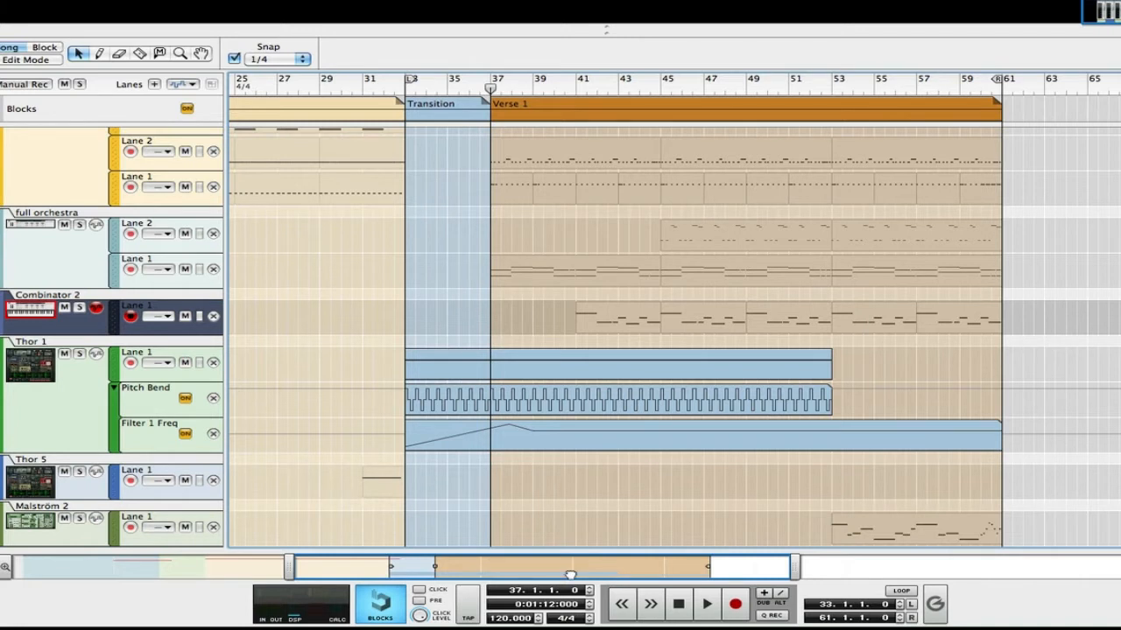
{"action": "scroll", "coordinate": [574, 481], "scroll_direction": "left", "scroll_amount": 5}
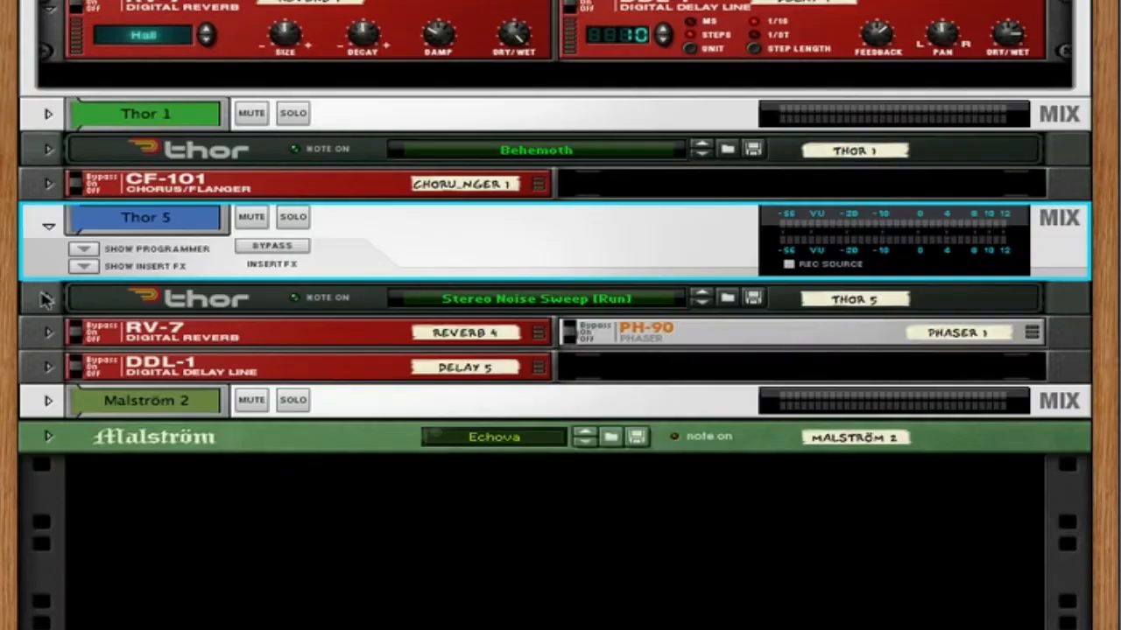
Step: Unfold the Thor 5 synthesizer in the rack and examine its programmer down to the step sequencer
{"action": "left_click", "coordinate": [48, 298]}
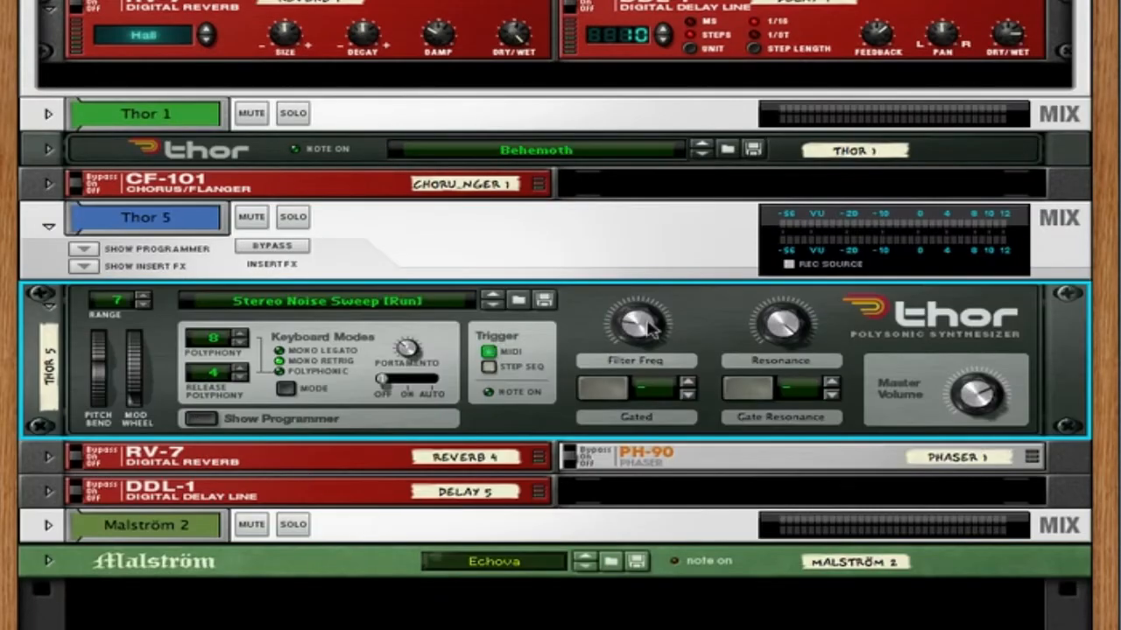
{"action": "scroll", "coordinate": [604, 366], "scroll_direction": "down", "scroll_amount": 2}
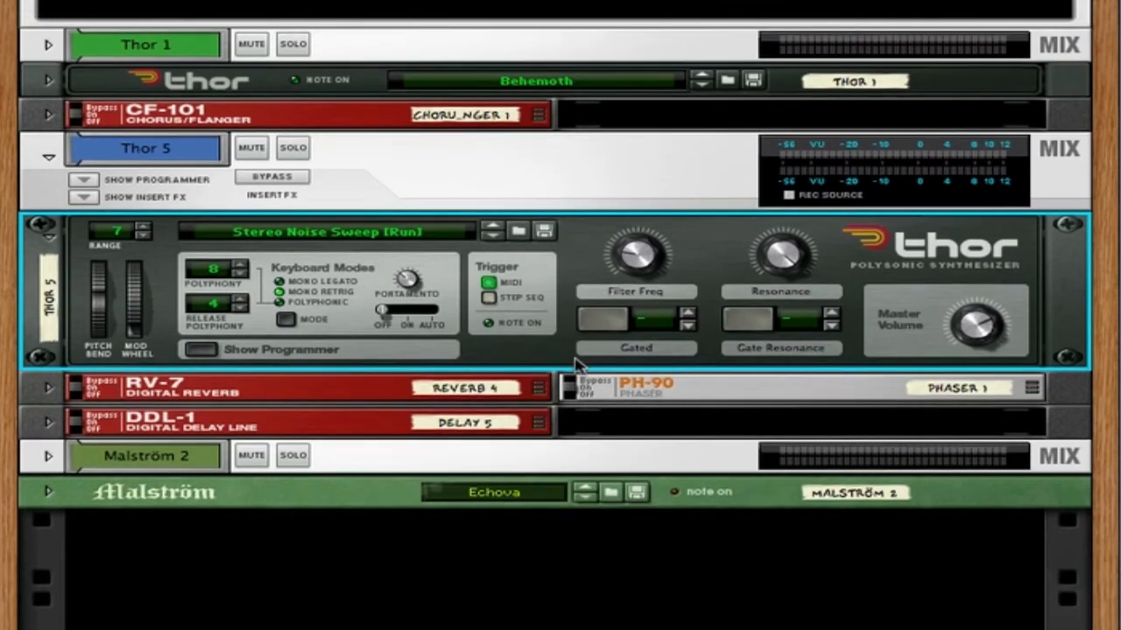
{"action": "left_click", "coordinate": [203, 349]}
{"action": "scroll", "coordinate": [791, 125], "scroll_direction": "down", "scroll_amount": 5}
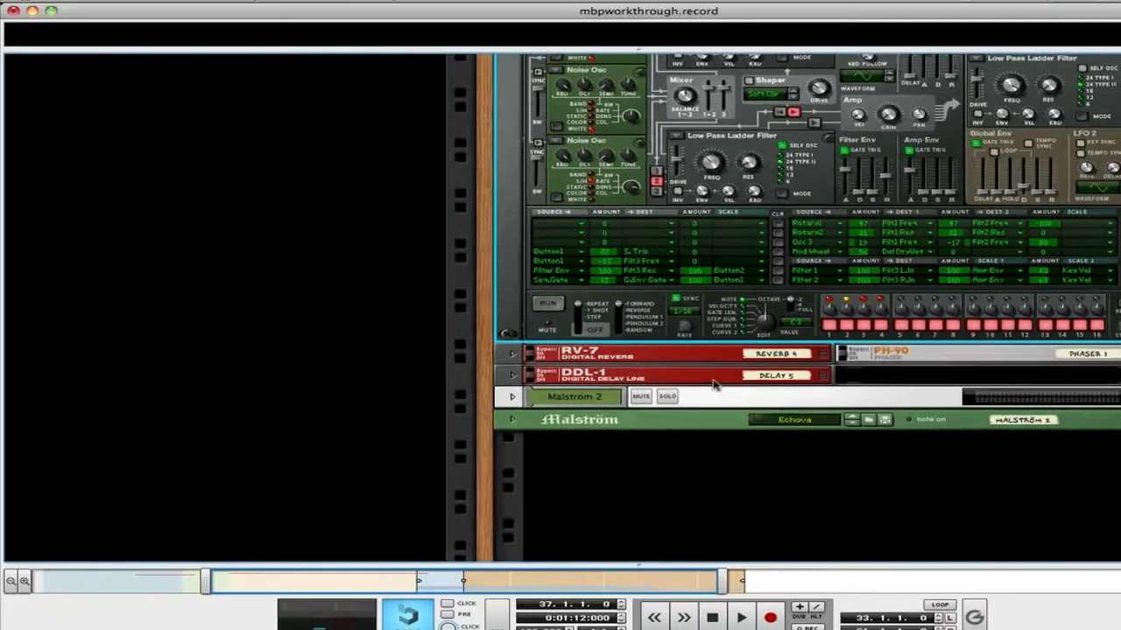
Step: Play the arrangement from bar 29 in the sequencer, audition Thor 5 soloed, stop playback and clear the solo
{"action": "key", "text": "F7"}
{"action": "left_click", "coordinate": [552, 105]}
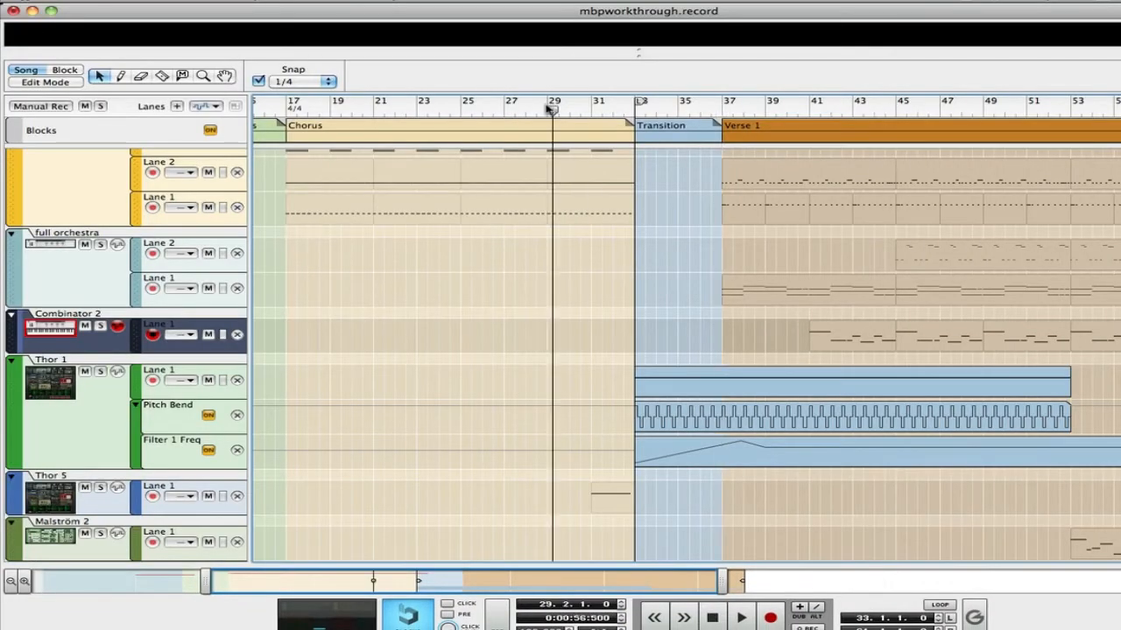
{"action": "key", "text": "space"}
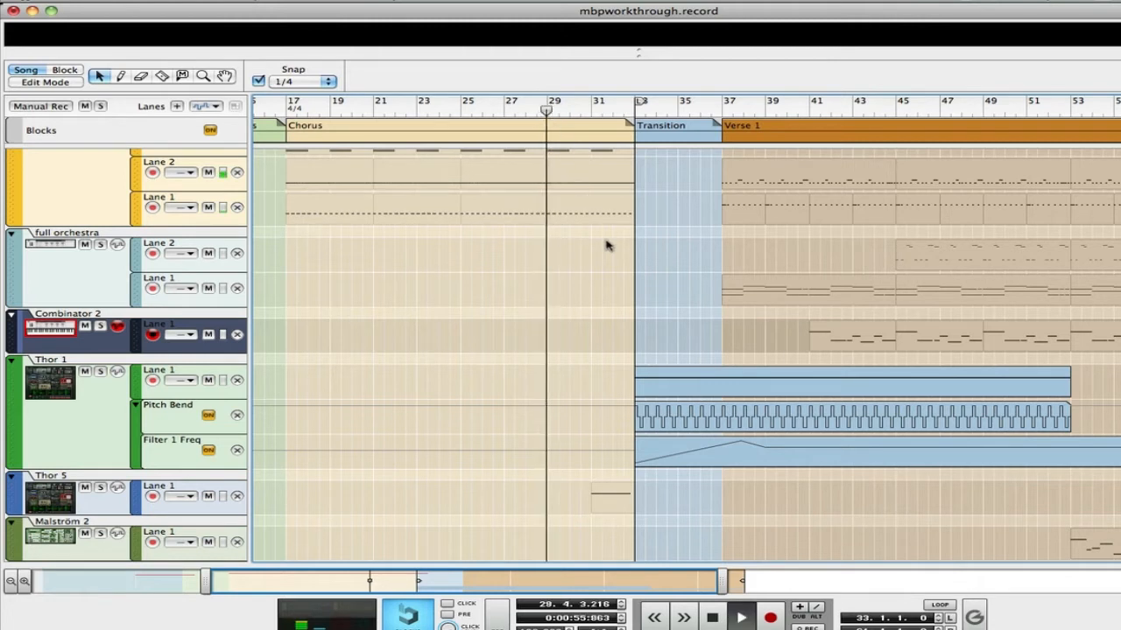
{"action": "left_click", "coordinate": [100, 488]}
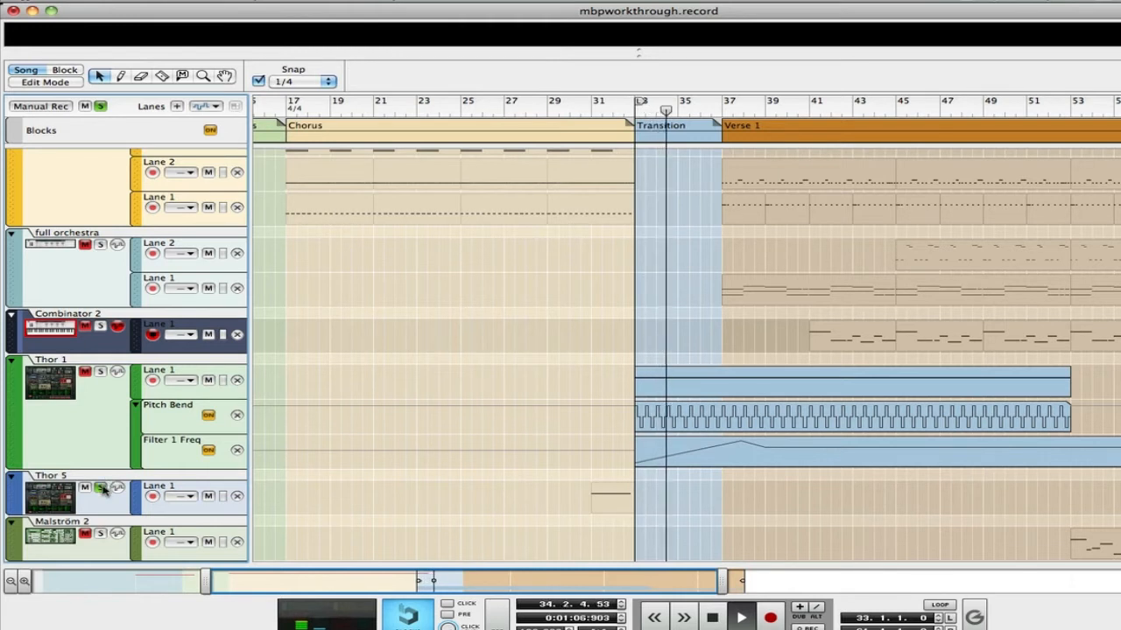
{"action": "left_click", "coordinate": [706, 619]}
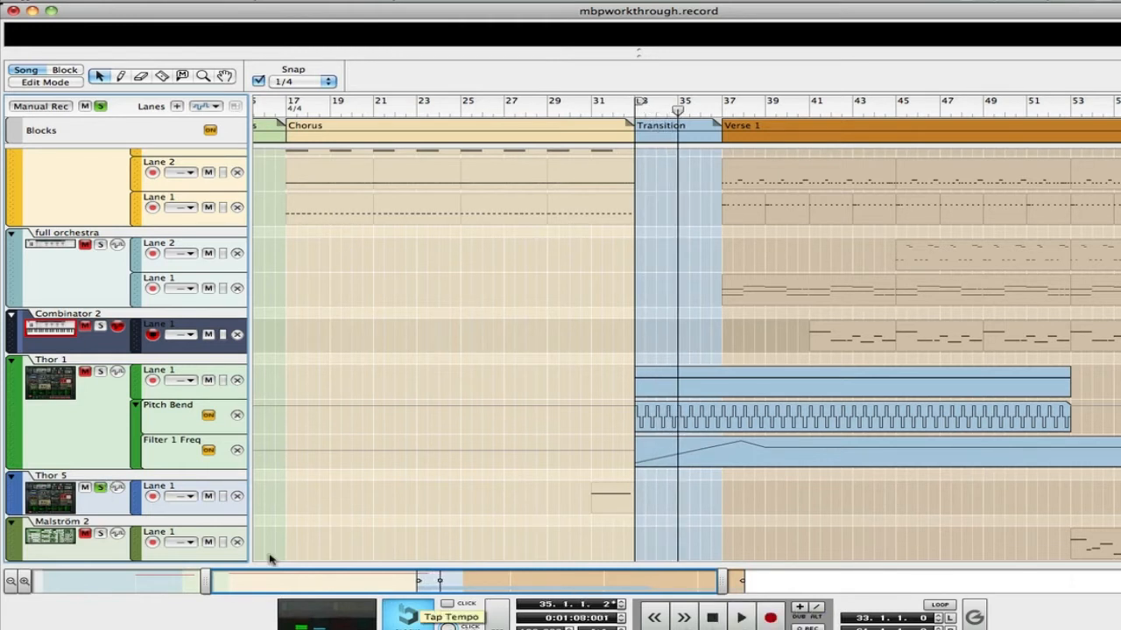
{"action": "left_click", "coordinate": [100, 488]}
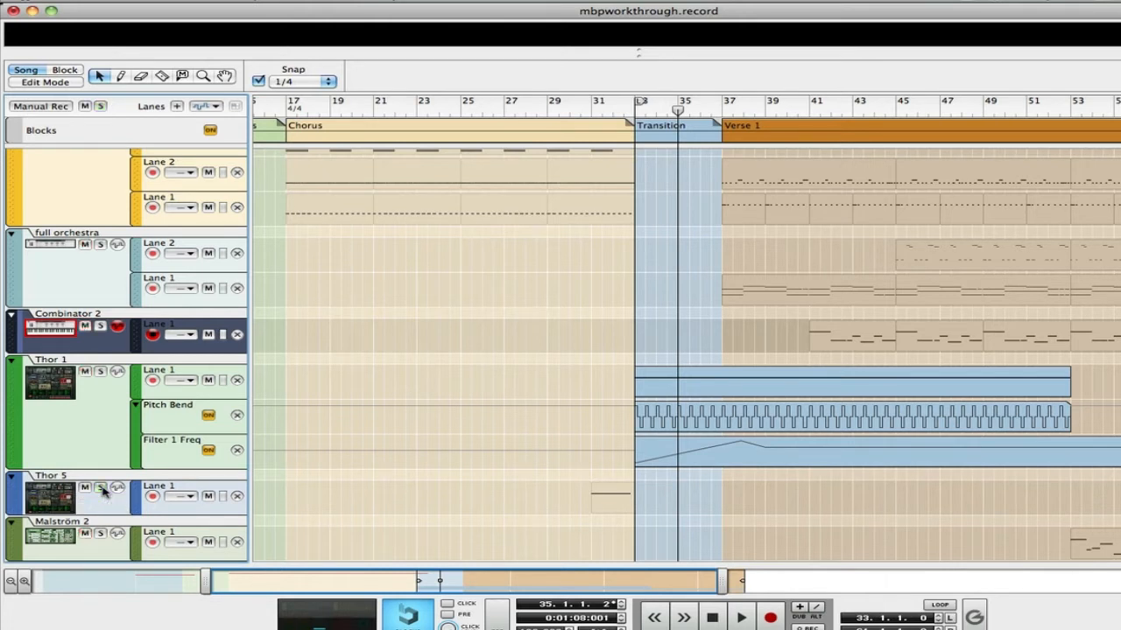
Step: Examine the Thor 1 synthesizer's programmer and step sequencer in the rack and unfold its CF-101 chorus/flanger
{"action": "scroll", "coordinate": [567, 309], "scroll_direction": "right", "scroll_amount": 3}
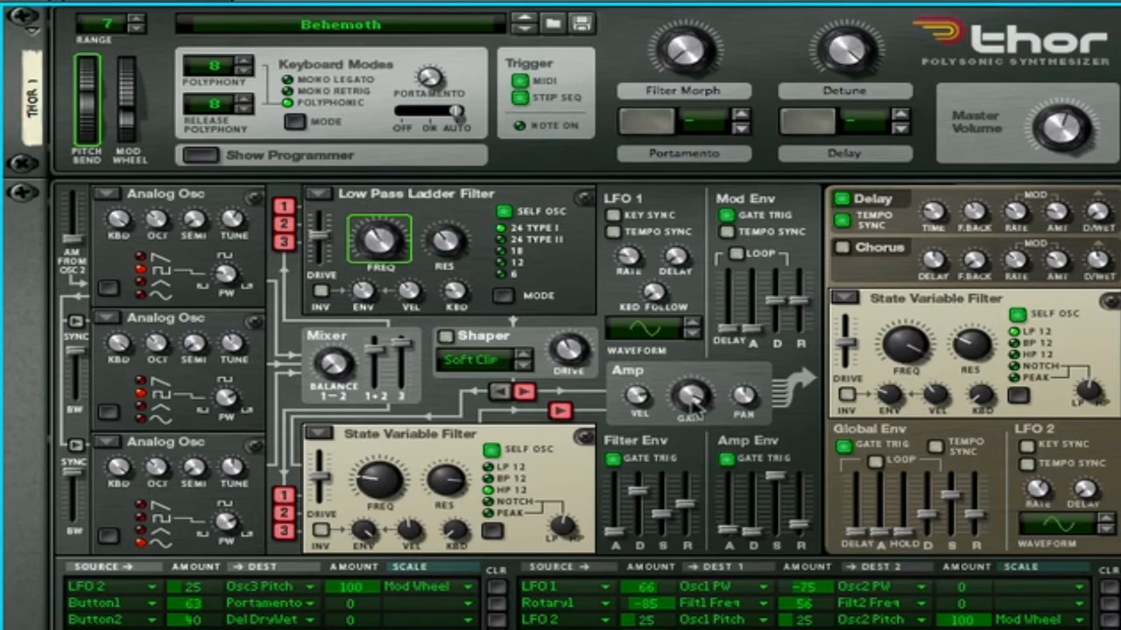
{"action": "scroll", "coordinate": [664, 455], "scroll_direction": "down", "scroll_amount": 5}
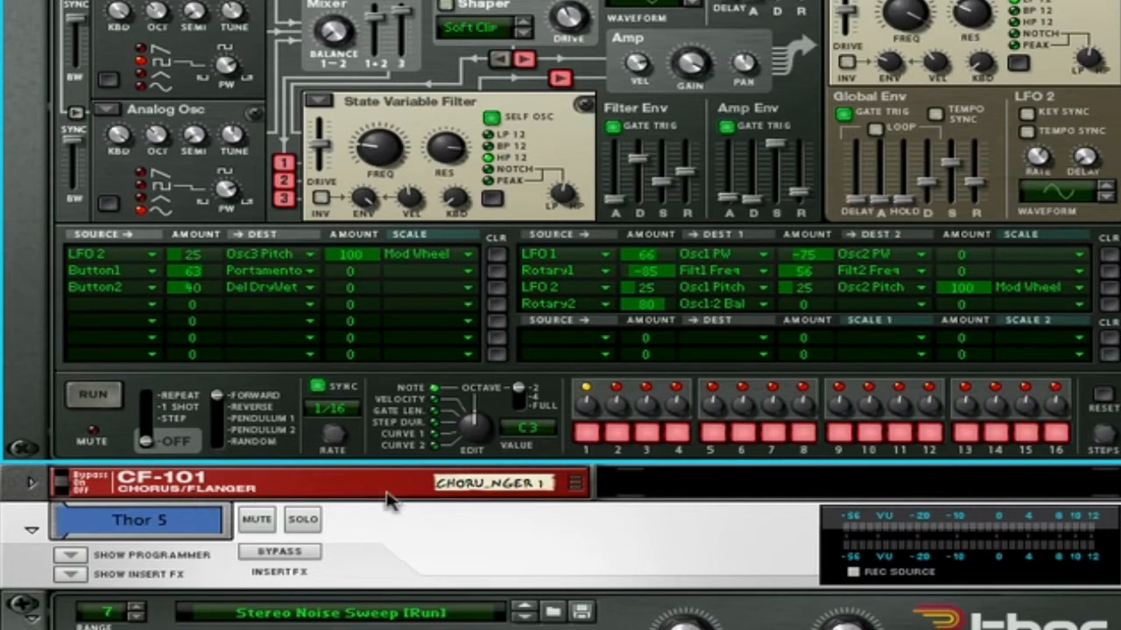
{"action": "left_click", "coordinate": [32, 483]}
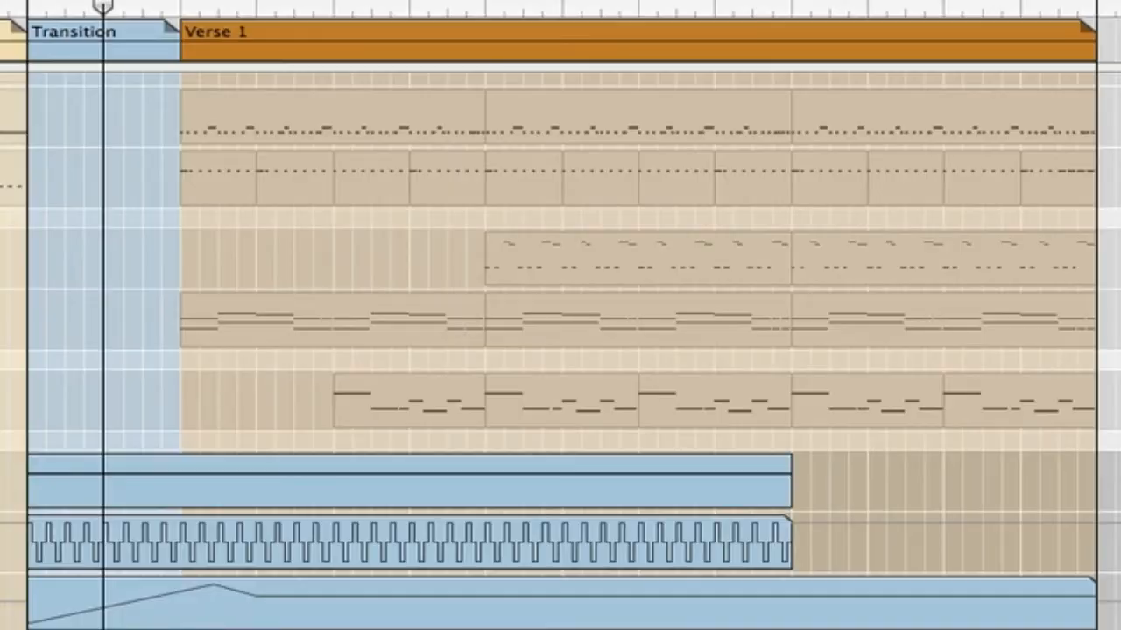
Step: Open Thor 1's Pitch Bend automation clip and examine its points across the Transition block
{"action": "left_click", "coordinate": [112, 536]}
{"action": "double_click", "coordinate": [112, 536]}
{"action": "scroll", "coordinate": [102, 595], "scroll_direction": "up", "scroll_amount": 5}
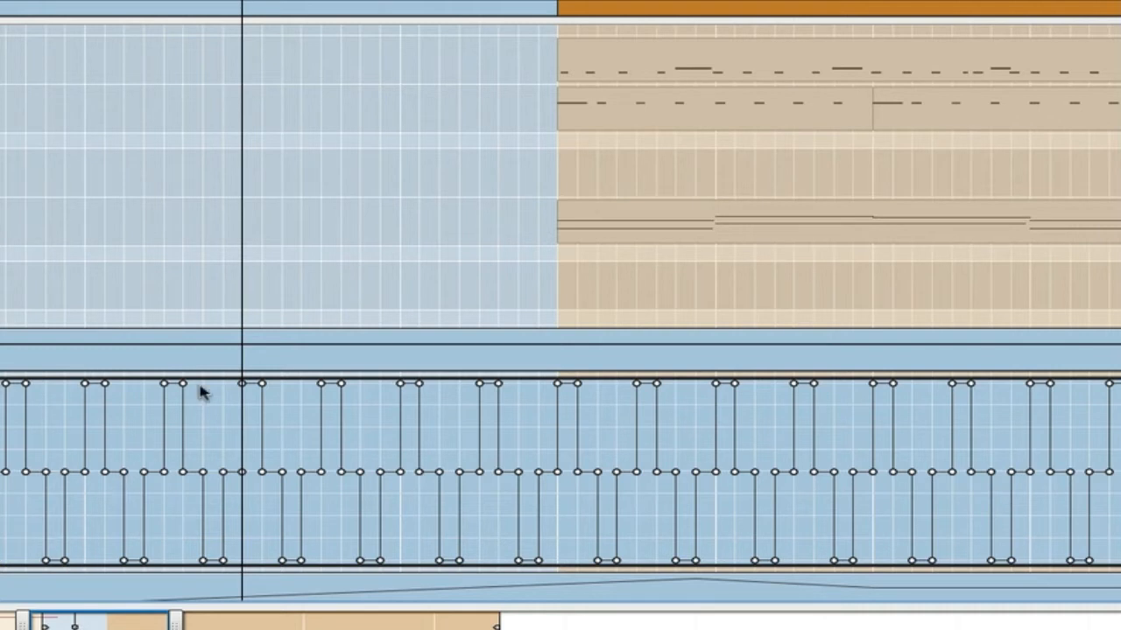
{"action": "left_click_drag", "start_coordinate": [85, 623], "coordinate": [57, 613]}
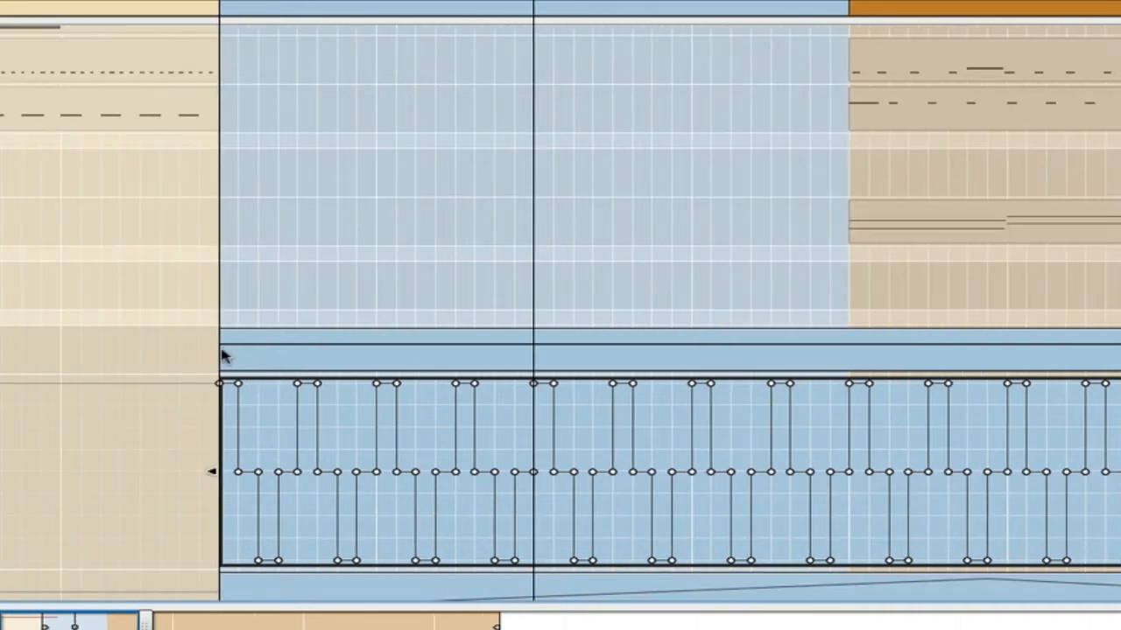
{"action": "scroll", "coordinate": [140, 468], "scroll_direction": "down", "scroll_amount": 1}
{"action": "scroll", "coordinate": [140, 468], "scroll_direction": "down", "scroll_amount": 3}
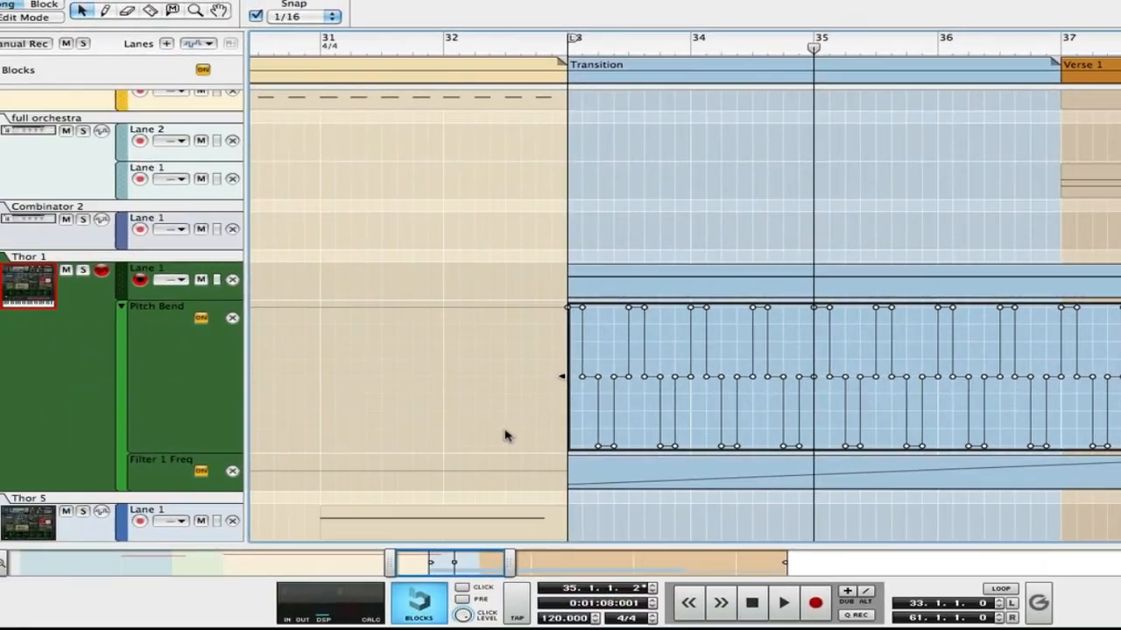
{"action": "left_click_drag", "start_coordinate": [438, 572], "coordinate": [454, 574]}
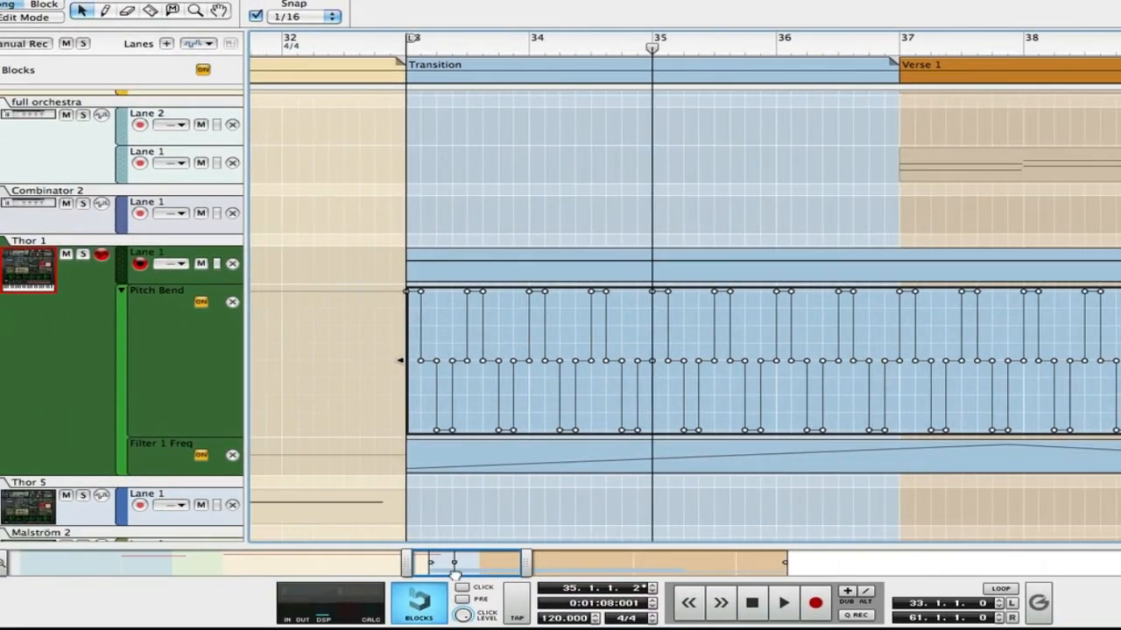
Step: Examine Thor 1's Filter 1 Freq automation curve from the Transition into the start of Verse 1
{"action": "scroll", "coordinate": [400, 318], "scroll_direction": "down", "scroll_amount": 2}
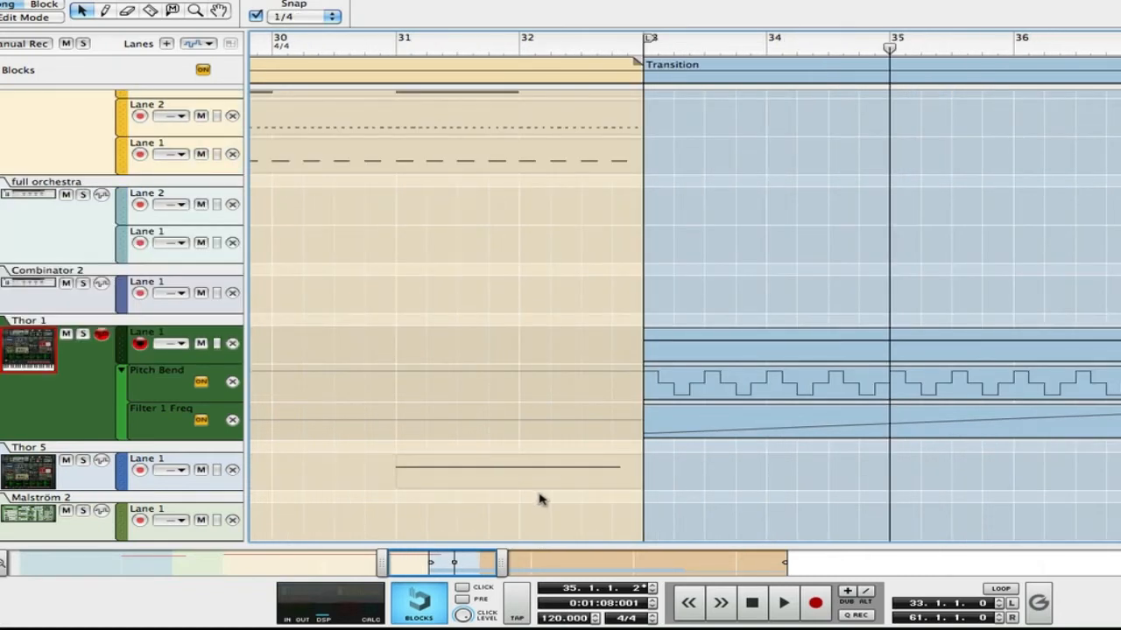
{"action": "left_click_drag", "start_coordinate": [459, 564], "coordinate": [472, 565]}
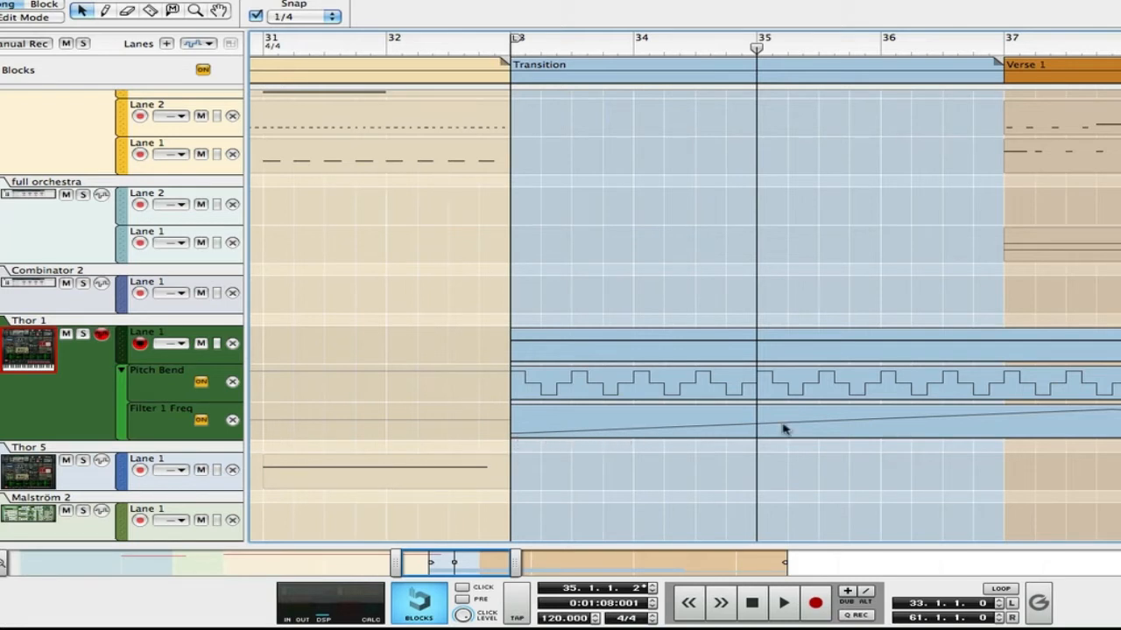
{"action": "left_click_drag", "start_coordinate": [479, 562], "coordinate": [513, 562]}
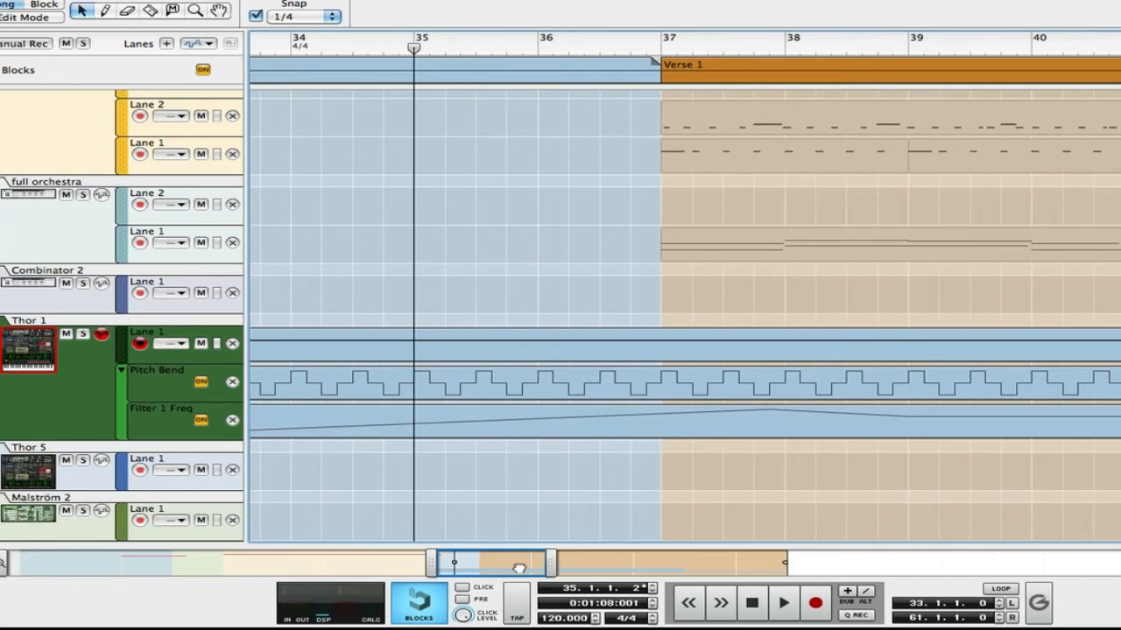
{"action": "left_click_drag", "start_coordinate": [519, 568], "coordinate": [532, 568]}
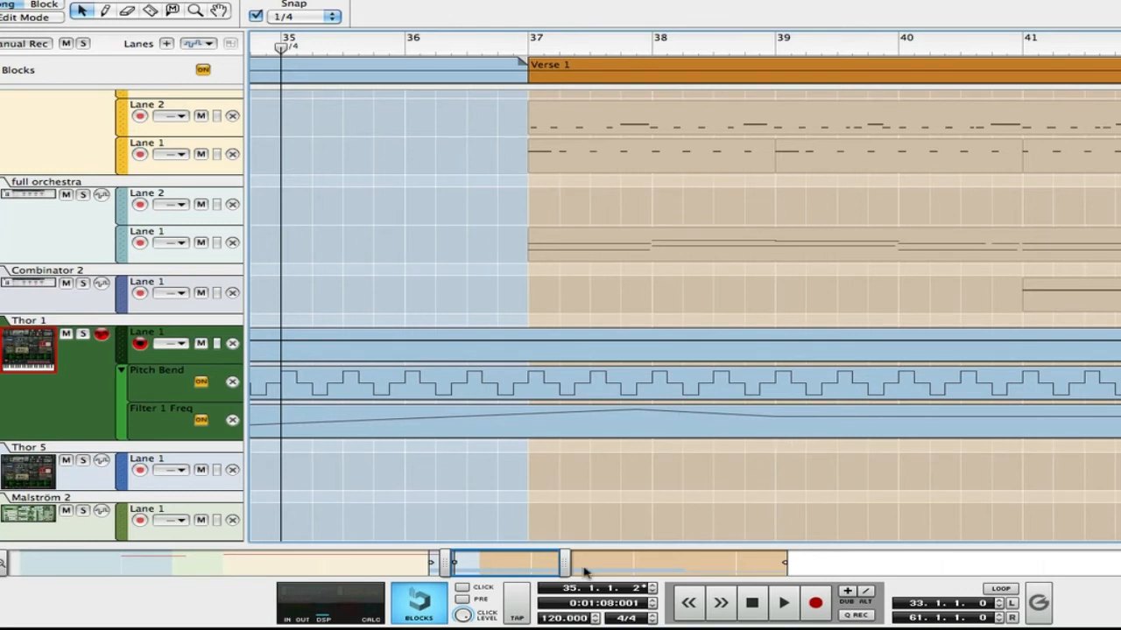
Step: Play the arrangement from about bar 31 and follow it through the Transition into Verse 1
{"action": "left_click_drag", "start_coordinate": [484, 566], "coordinate": [433, 567]}
{"action": "left_click", "coordinate": [272, 49]}
{"action": "key", "text": "space"}
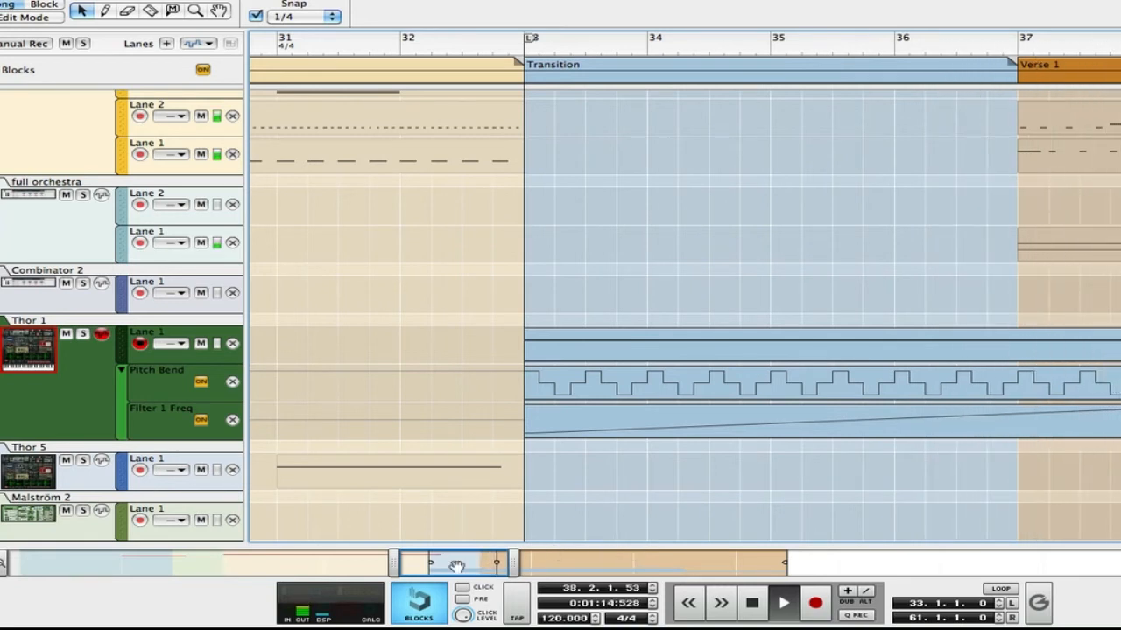
{"action": "left_click_drag", "start_coordinate": [457, 566], "coordinate": [562, 573]}
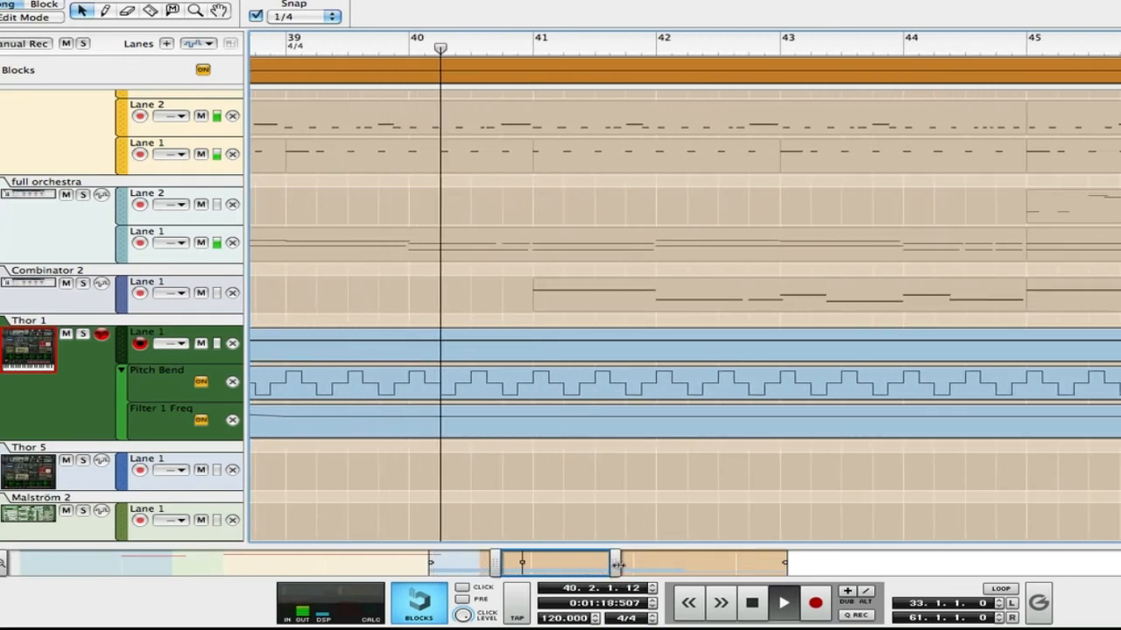
Step: Shrink the track rows to show every track during playback, and enlarge them slightly around bar 45
{"action": "left_click", "coordinate": [1120, 536]}
{"action": "left_click", "coordinate": [1120, 536]}
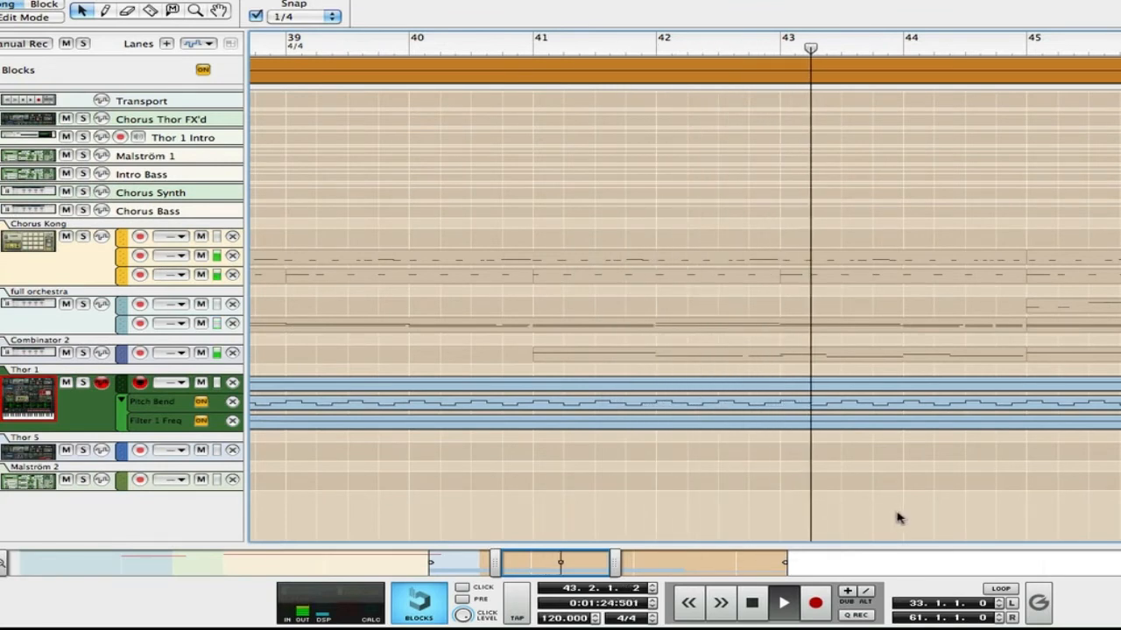
{"action": "left_click_drag", "start_coordinate": [573, 563], "coordinate": [640, 567]}
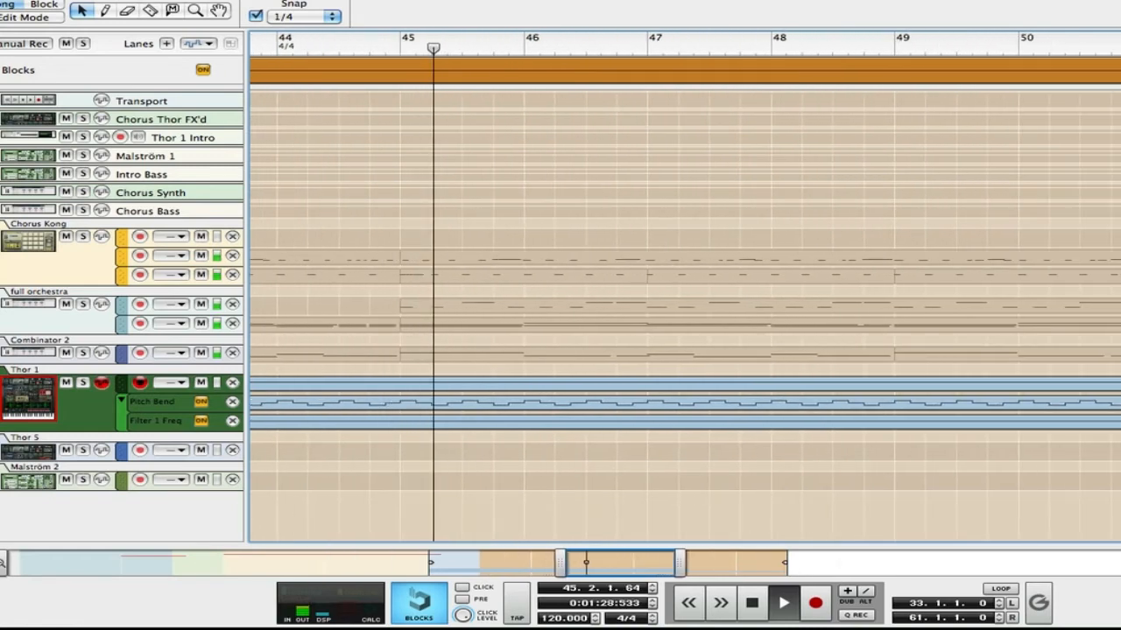
{"action": "key", "text": "shift+h"}
{"action": "key", "text": "shift+h"}
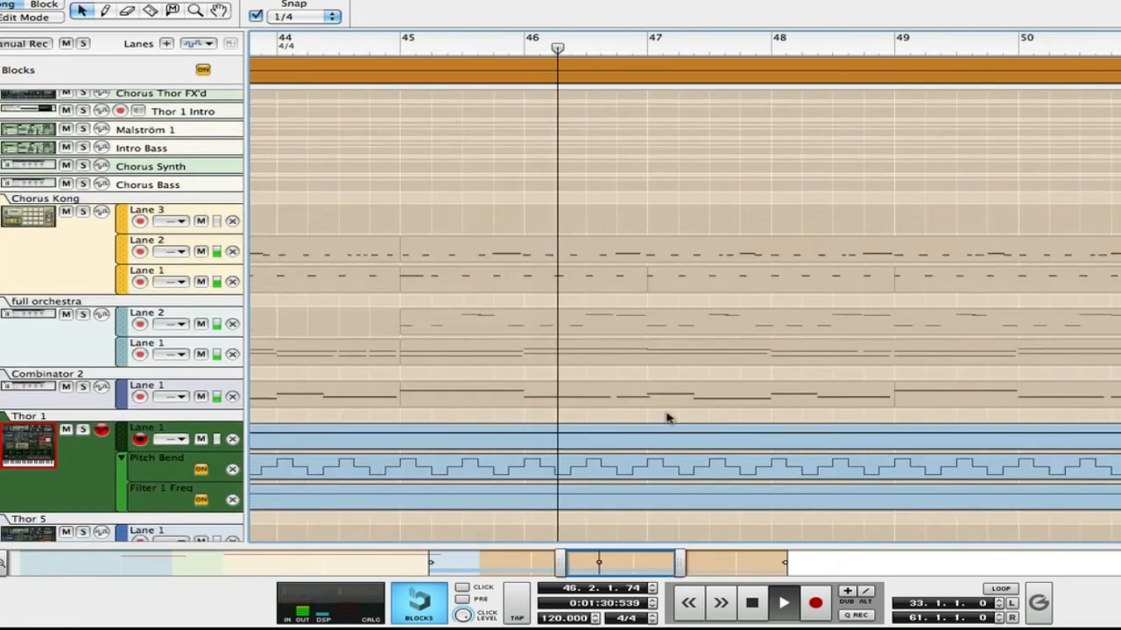
Step: Follow the playback through the rest of Verse 1, past the Malström 2 entry, to the end at bar 61
{"action": "scroll", "coordinate": [667, 418], "scroll_direction": "down", "scroll_amount": 3}
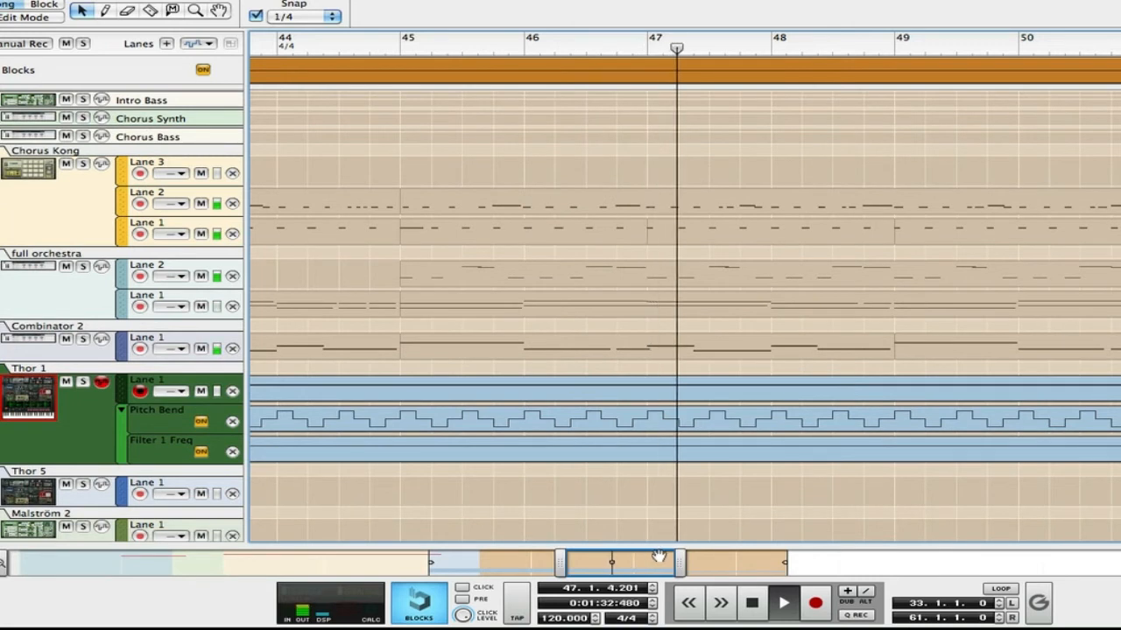
{"action": "left_click_drag", "start_coordinate": [642, 563], "coordinate": [701, 570]}
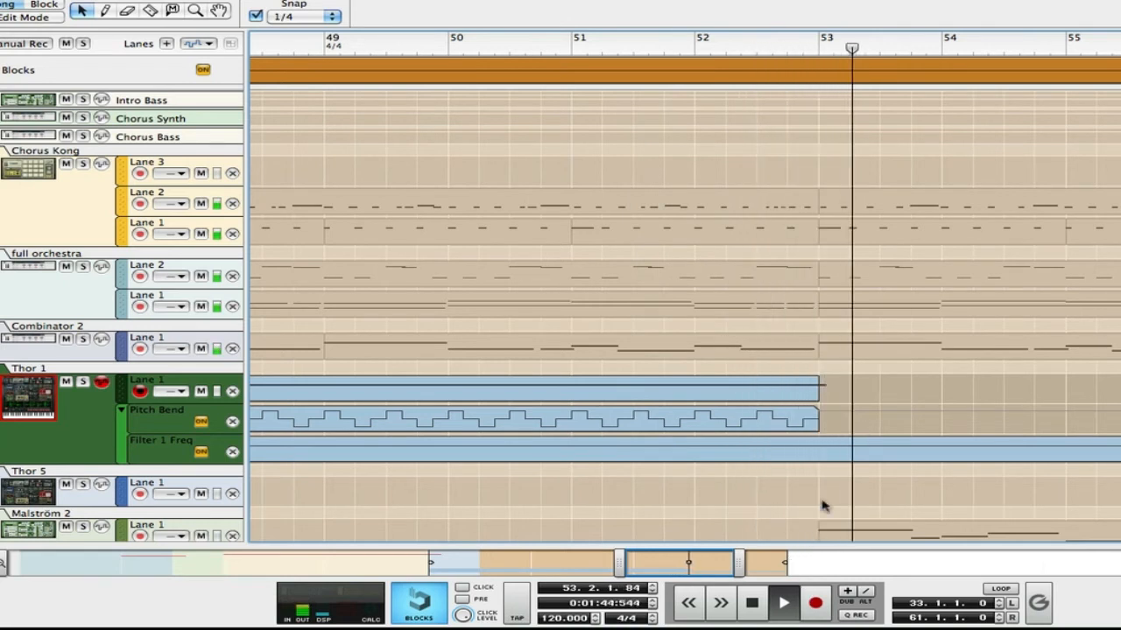
{"action": "scroll", "coordinate": [827, 490], "scroll_direction": "down", "scroll_amount": 1}
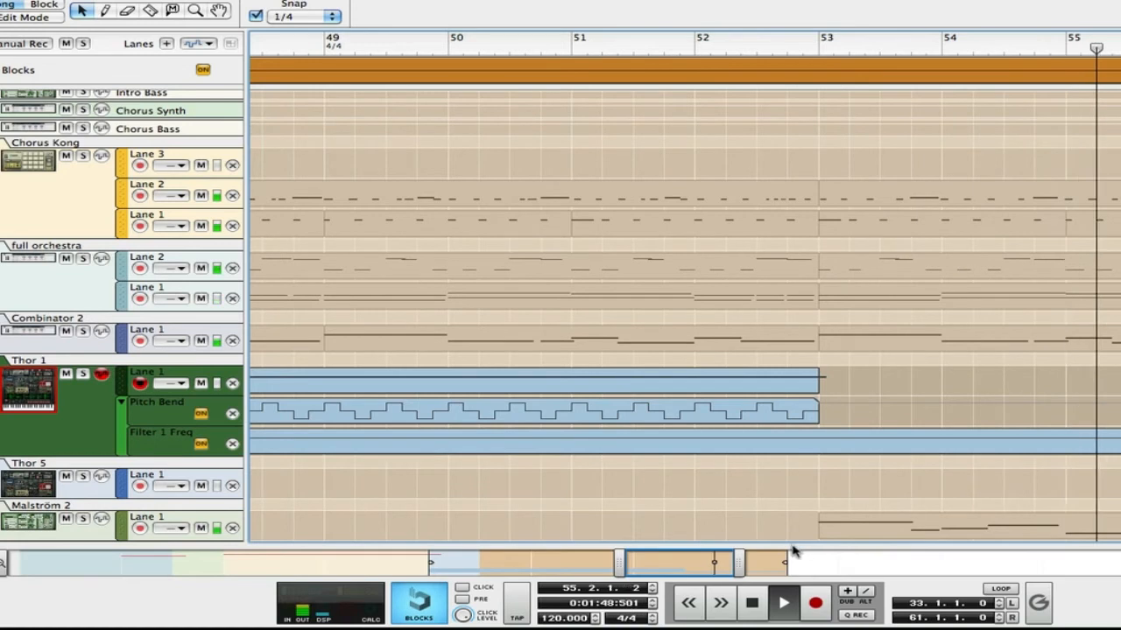
{"action": "left_click_drag", "start_coordinate": [692, 569], "coordinate": [781, 574]}
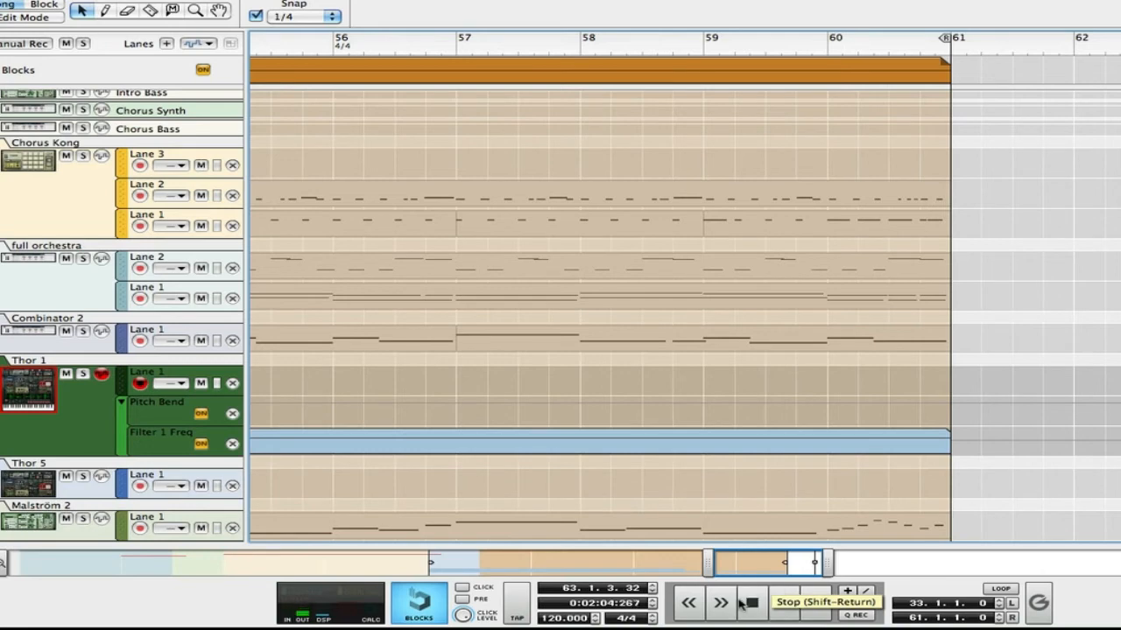
{"action": "left_click_drag", "start_coordinate": [794, 565], "coordinate": [762, 585]}
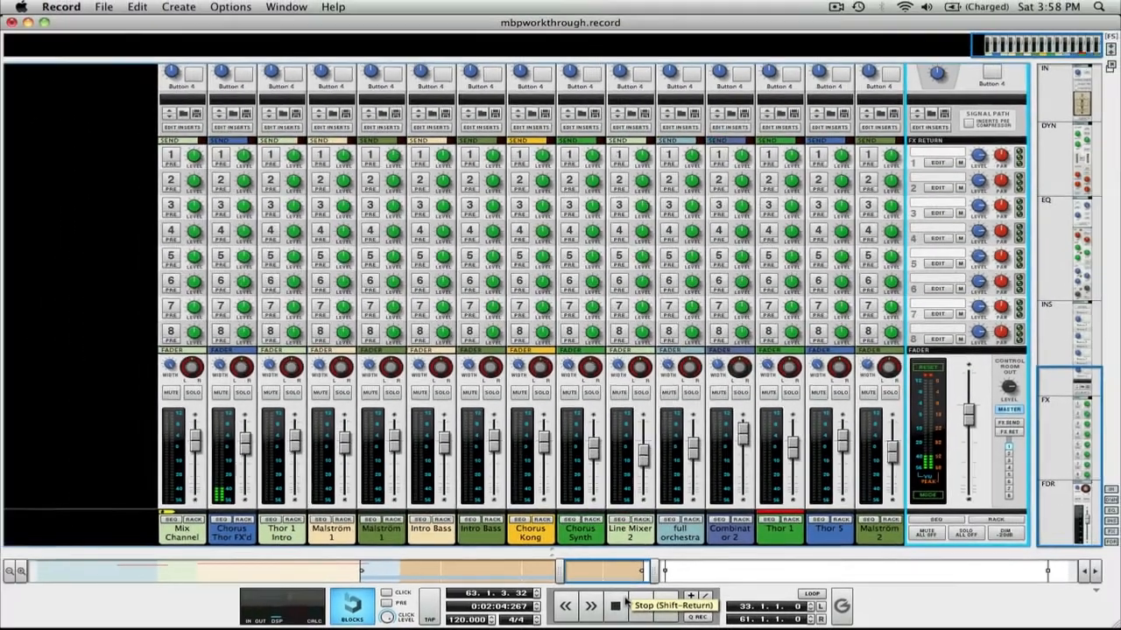
Step: Show the sequencer, return the playhead to the song start and play the song from bar 1
{"action": "key", "text": "F7"}
{"action": "left_click", "coordinate": [617, 606]}
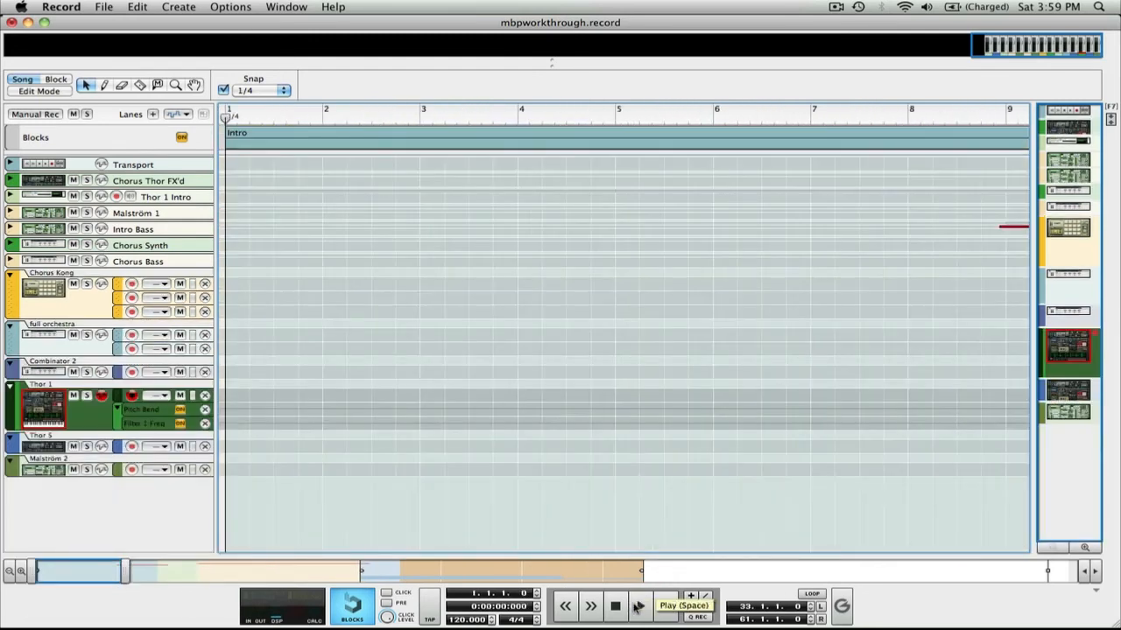
{"action": "left_click", "coordinate": [639, 606]}
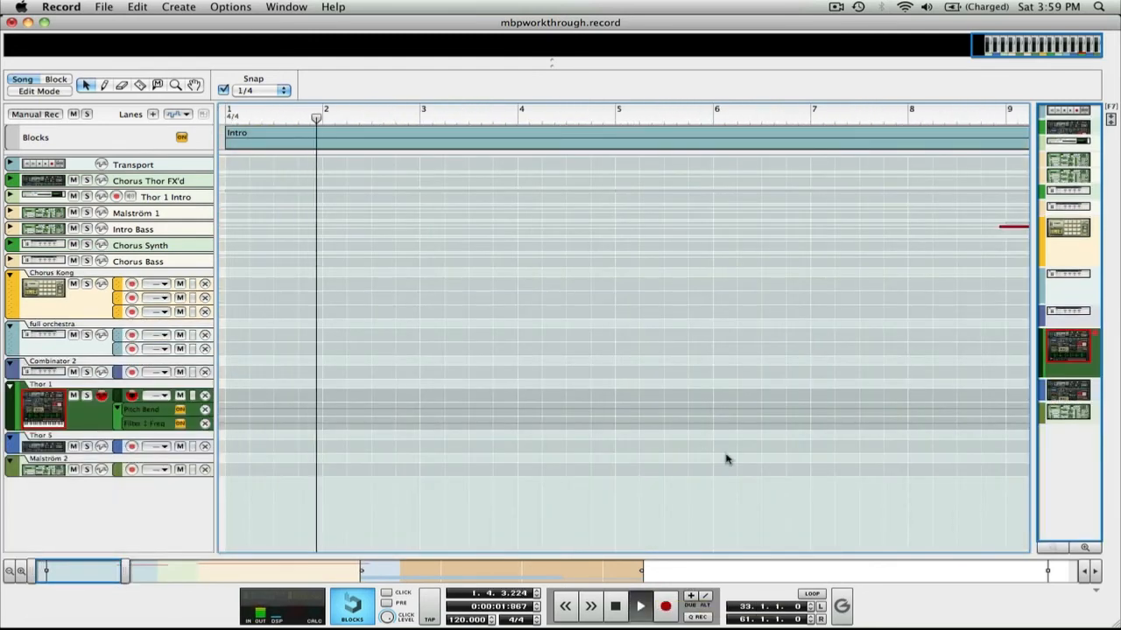
Step: Unfold the collapsed tracks from Chorus Thor FX'd down to Chorus Bass so their lanes show during playback
{"action": "left_click", "coordinate": [16, 178]}
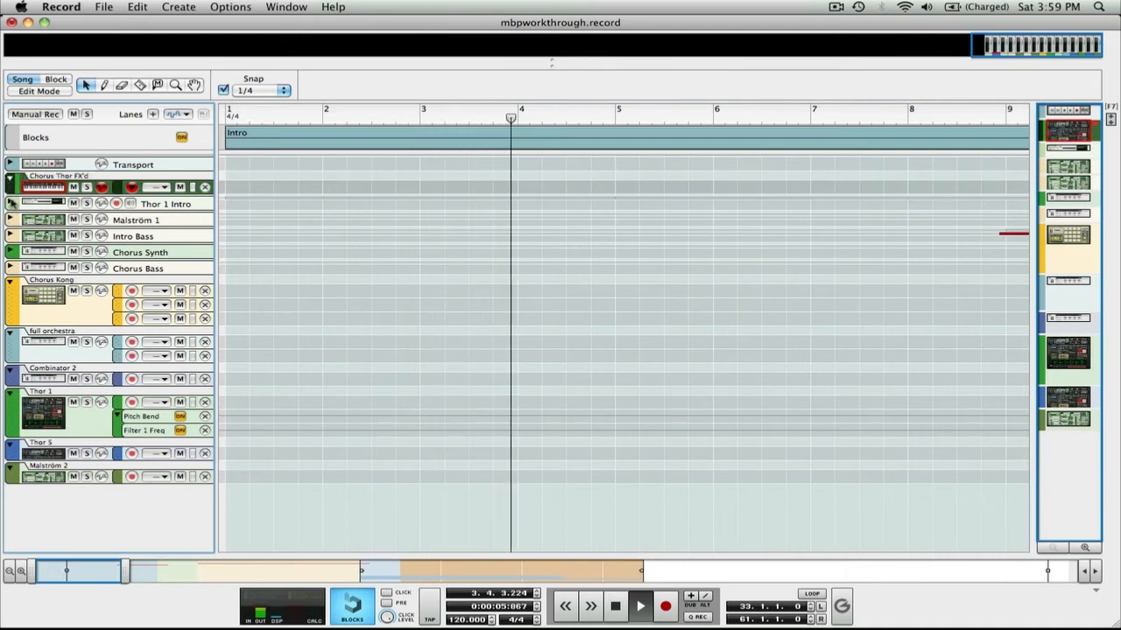
{"action": "left_click", "coordinate": [9, 180]}
{"action": "left_click", "coordinate": [10, 200]}
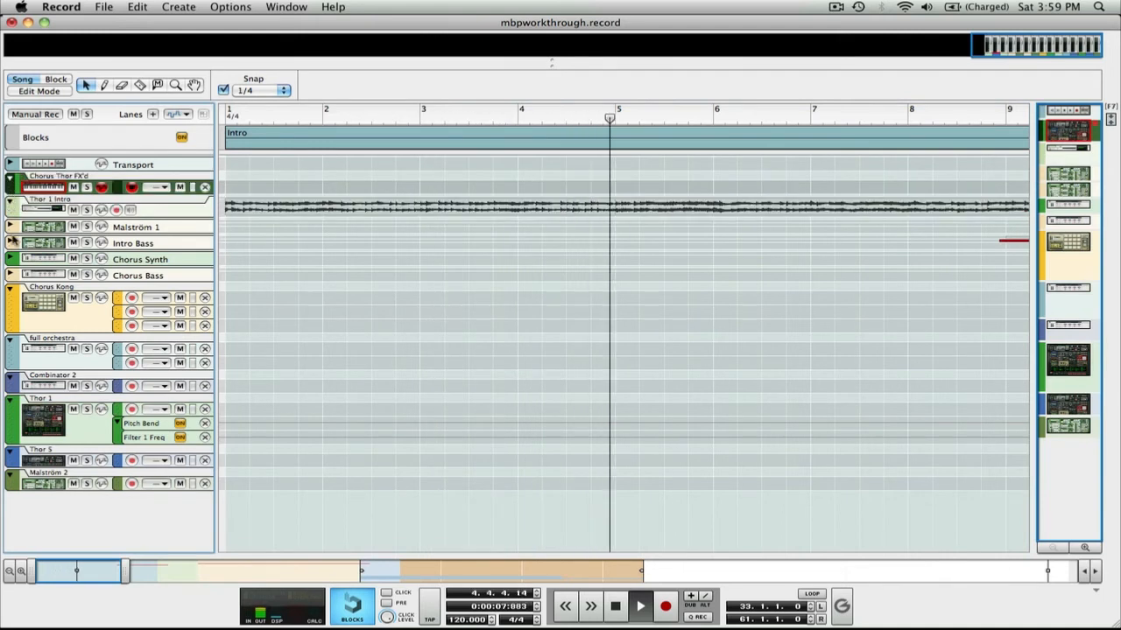
{"action": "left_click", "coordinate": [10, 227]}
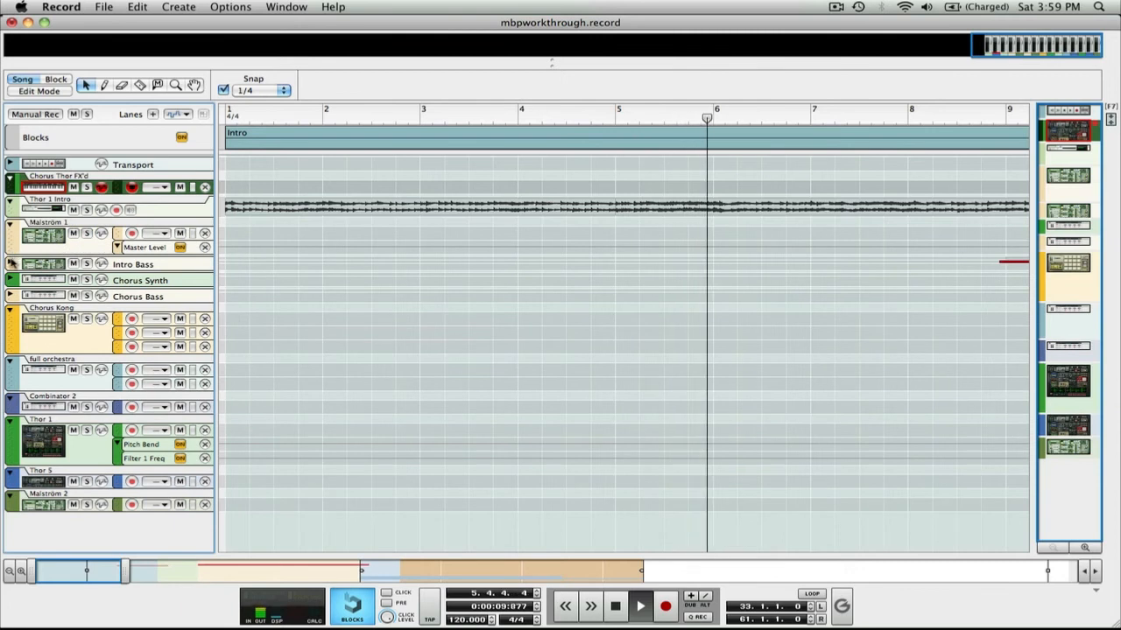
{"action": "left_click", "coordinate": [11, 263]}
{"action": "left_click", "coordinate": [9, 301]}
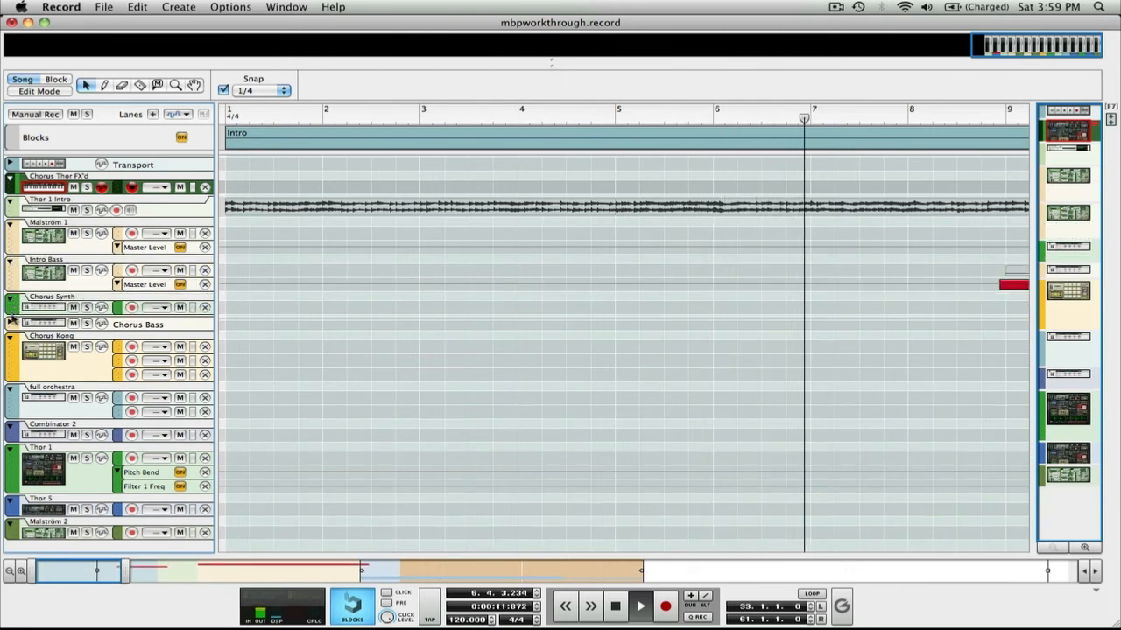
{"action": "left_click", "coordinate": [10, 324]}
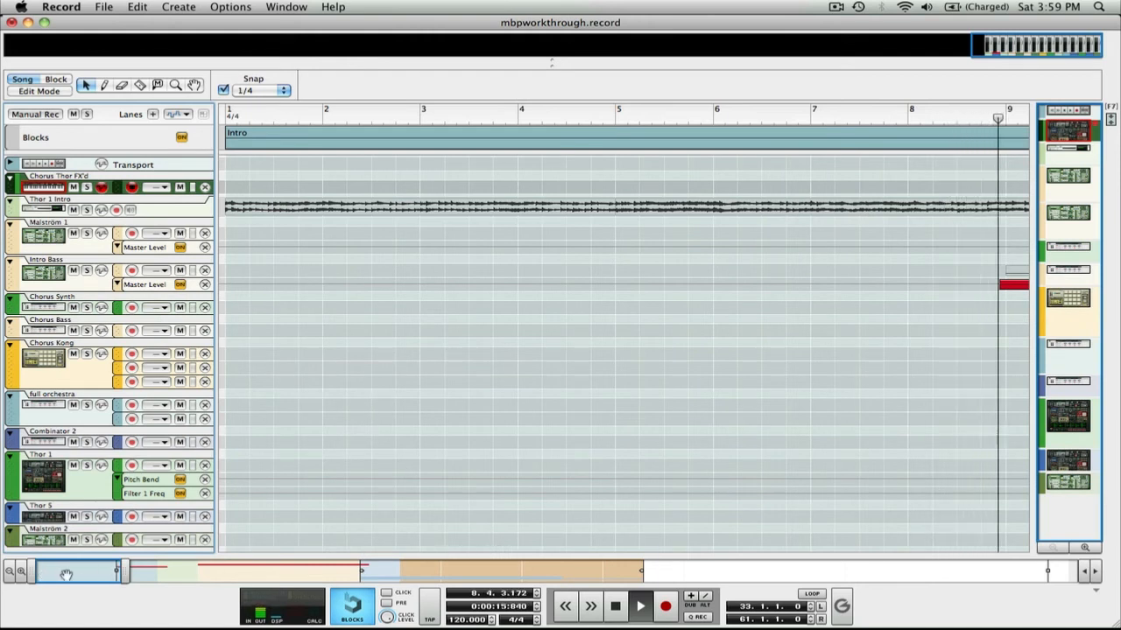
Step: Follow the playback into the Pre-Chorus and enlarge the track rows until the lane names are readable
{"action": "left_click_drag", "start_coordinate": [145, 580], "coordinate": [388, 577]}
{"action": "left_click", "coordinate": [1095, 549]}
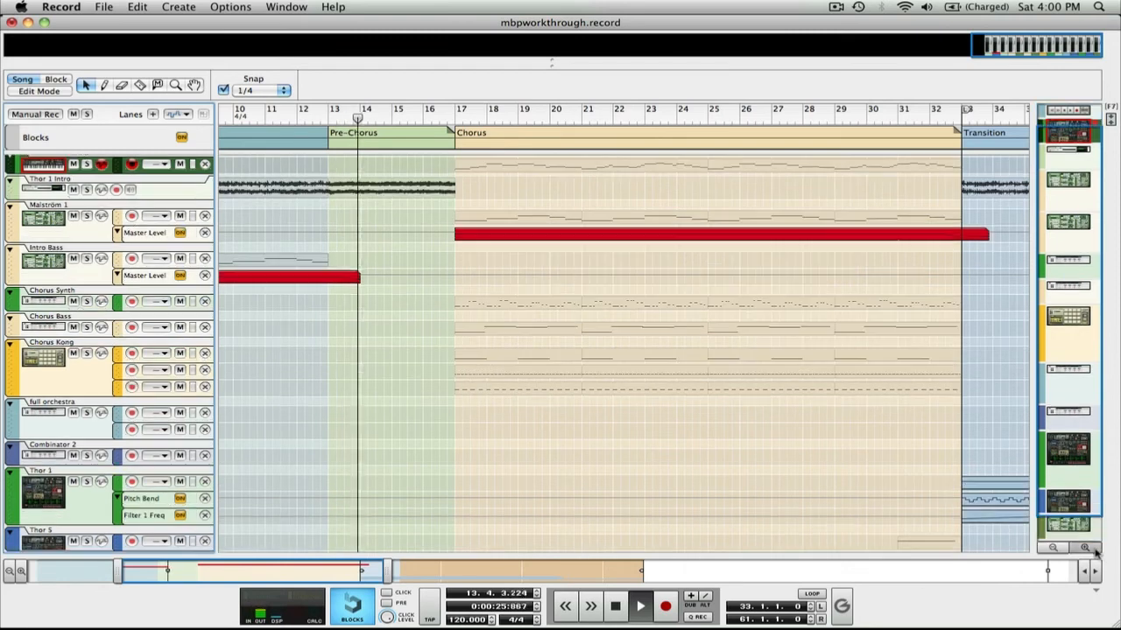
{"action": "left_click", "coordinate": [1087, 549]}
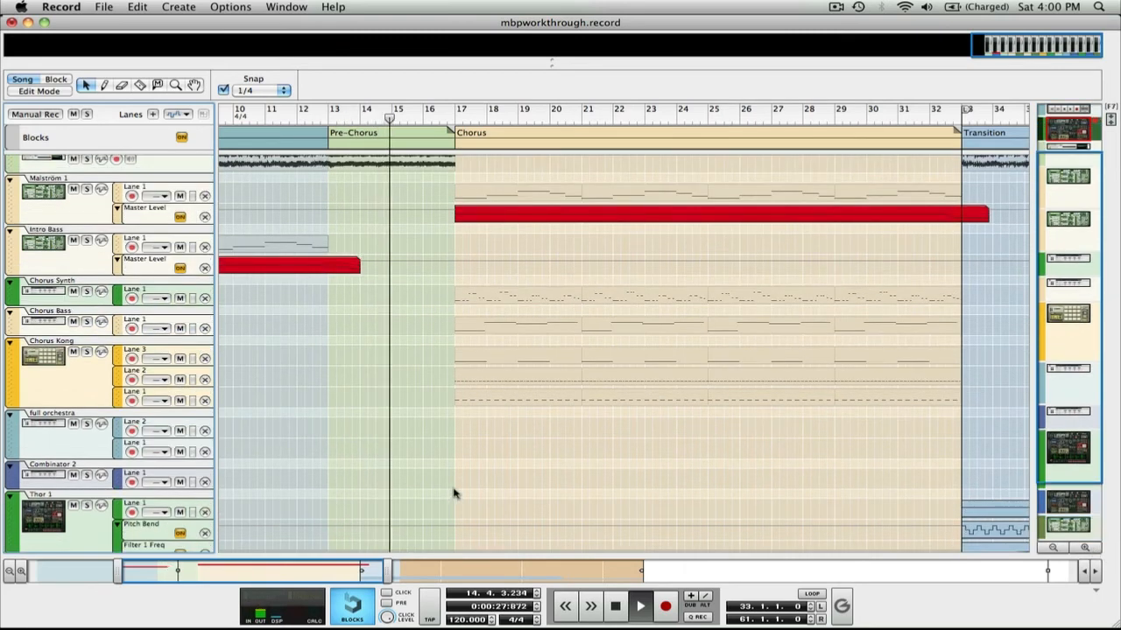
{"action": "scroll", "coordinate": [454, 493], "scroll_direction": "up", "scroll_amount": 3}
Step: Follow the playback through the Chorus into the Transition at bar 33, keeping the upper tracks in view
{"action": "left_click_drag", "start_coordinate": [332, 582], "coordinate": [411, 589]}
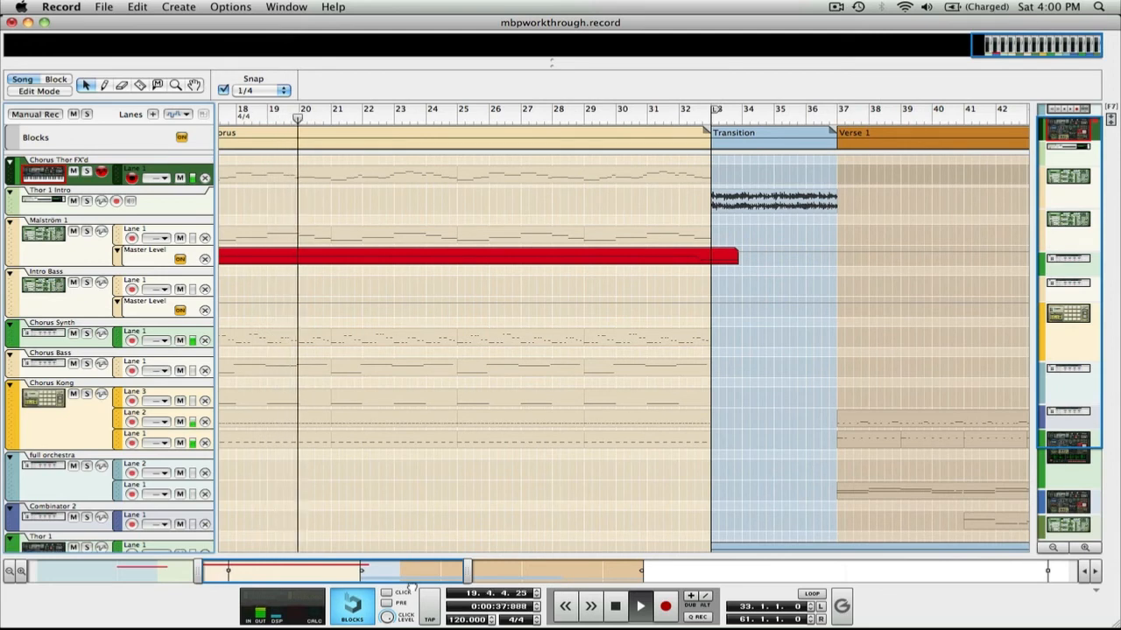
{"action": "left_click_drag", "start_coordinate": [411, 589], "coordinate": [413, 589]}
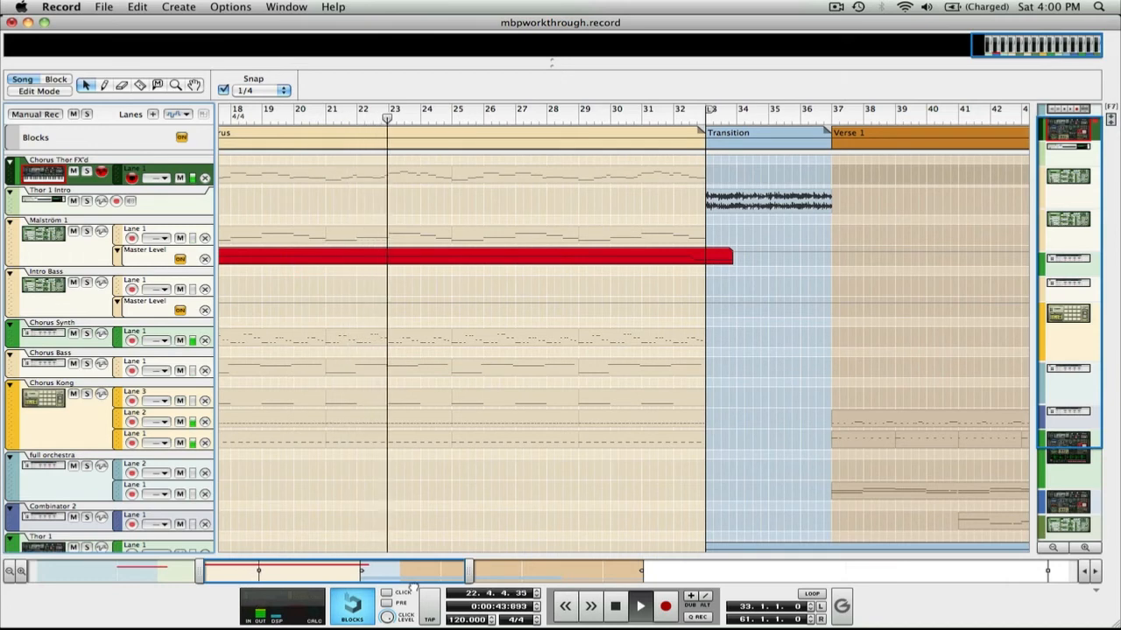
{"action": "left_click_drag", "start_coordinate": [413, 587], "coordinate": [457, 577]}
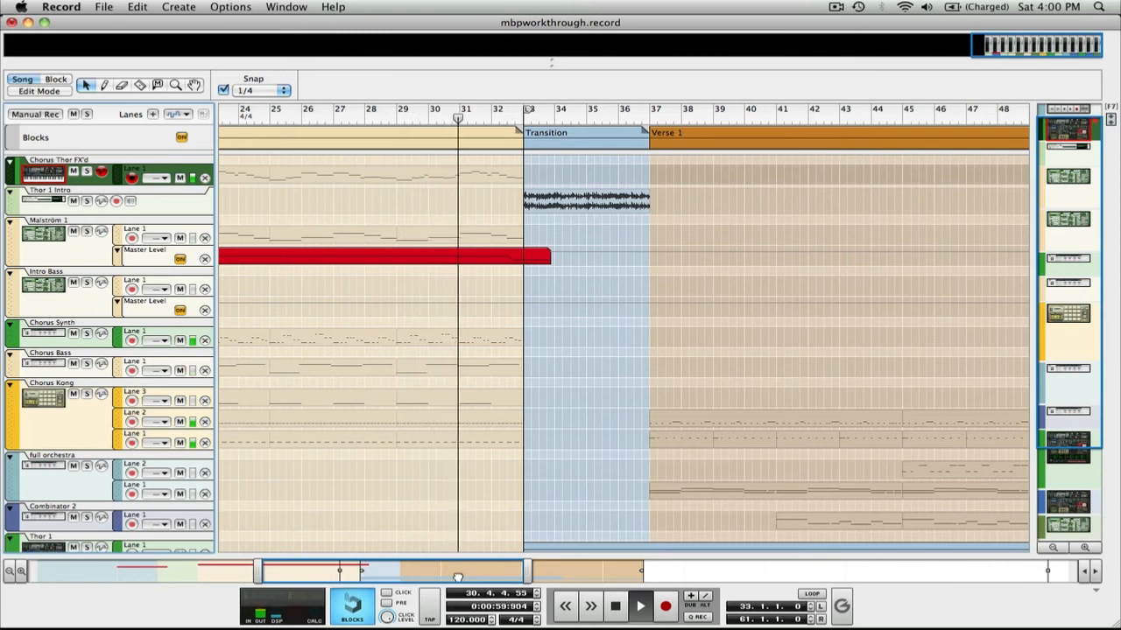
{"action": "left_click_drag", "start_coordinate": [457, 577], "coordinate": [503, 580]}
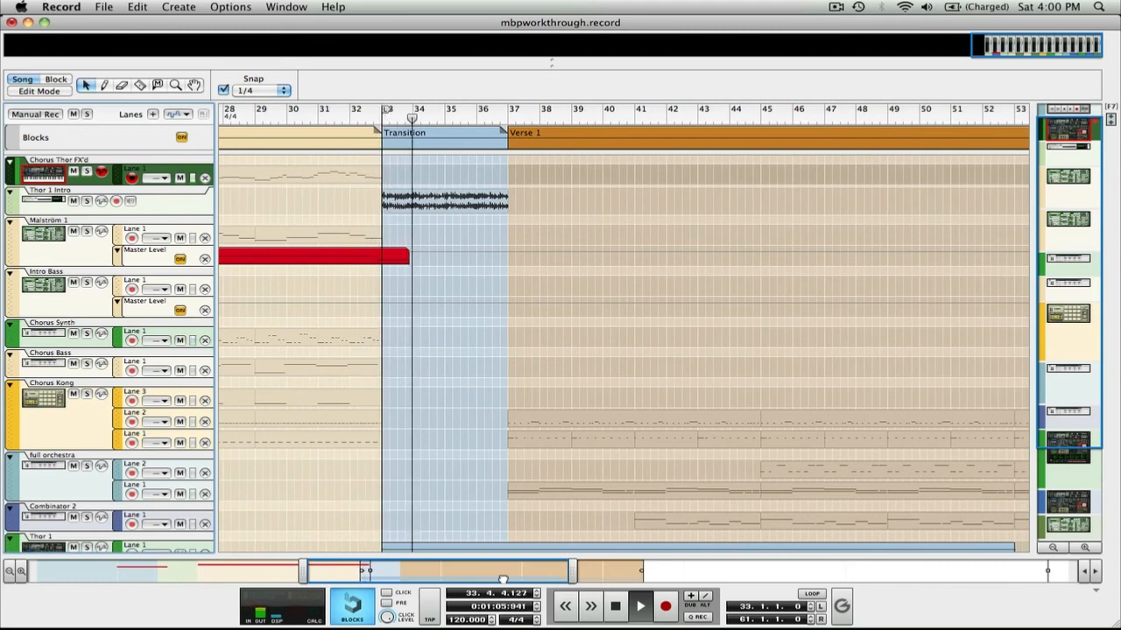
Step: Follow the lower tracks through the Transition and Verse 1, and stop the playback just past bar 62
{"action": "left_click_drag", "start_coordinate": [503, 579], "coordinate": [539, 580]}
{"action": "scroll", "coordinate": [593, 491], "scroll_direction": "down", "scroll_amount": 5}
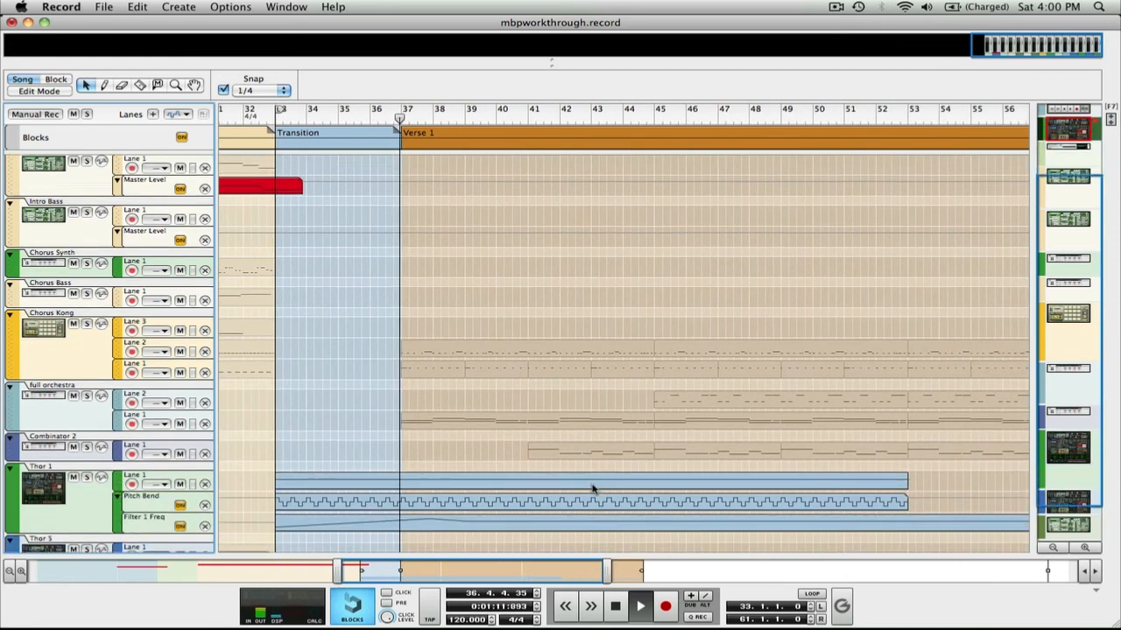
{"action": "scroll", "coordinate": [592, 490], "scroll_direction": "down", "scroll_amount": 1}
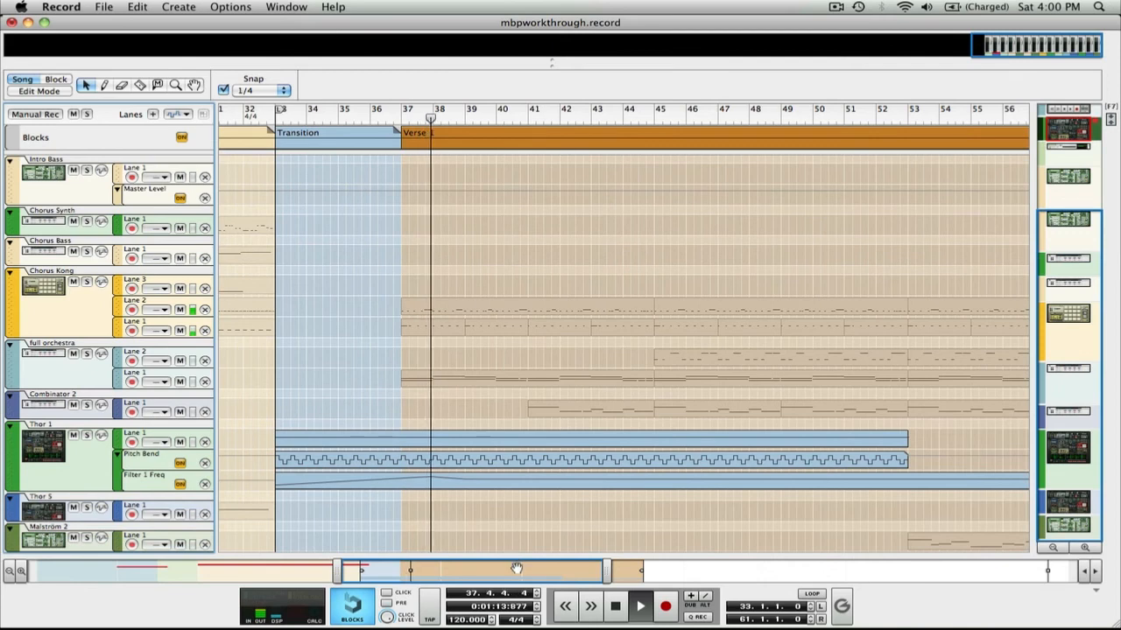
{"action": "left_click_drag", "start_coordinate": [518, 570], "coordinate": [578, 574]}
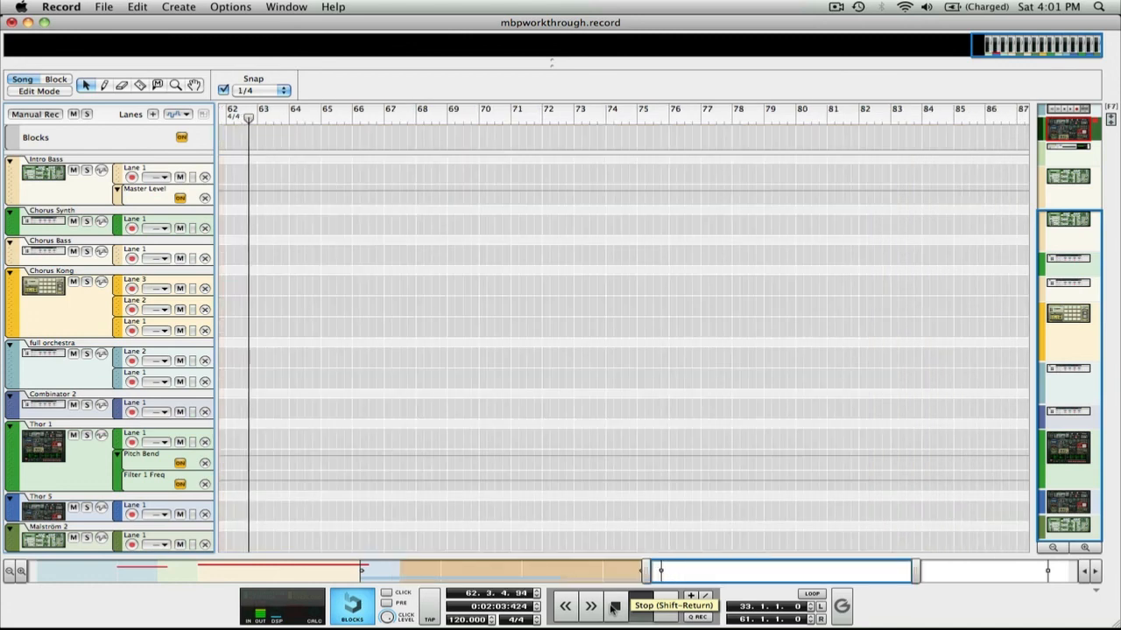
{"action": "left_click", "coordinate": [614, 609]}
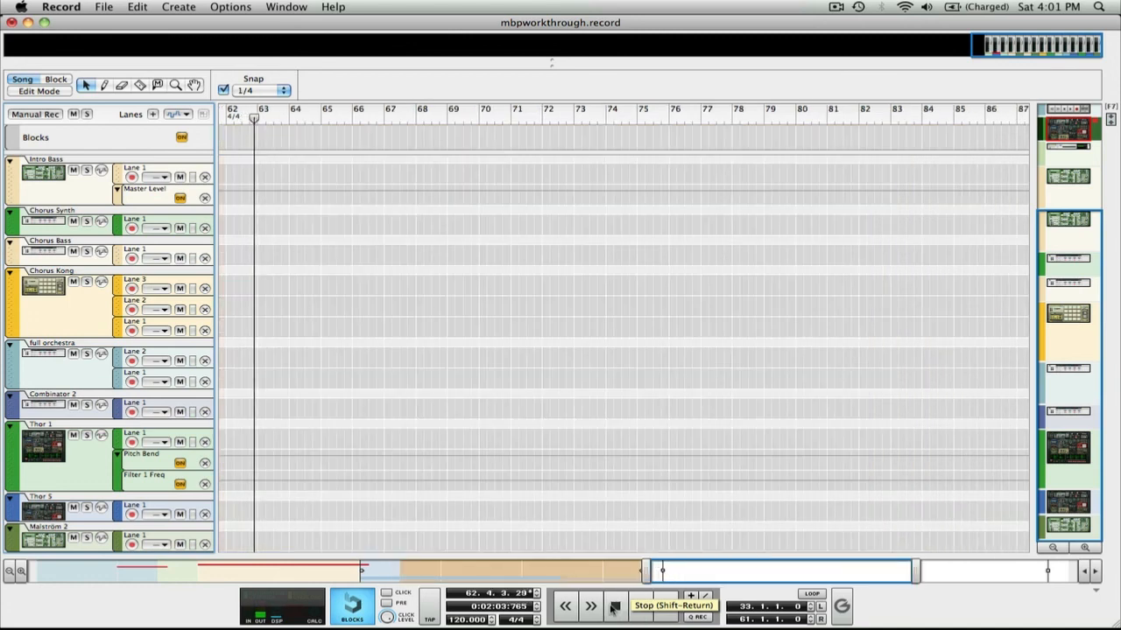